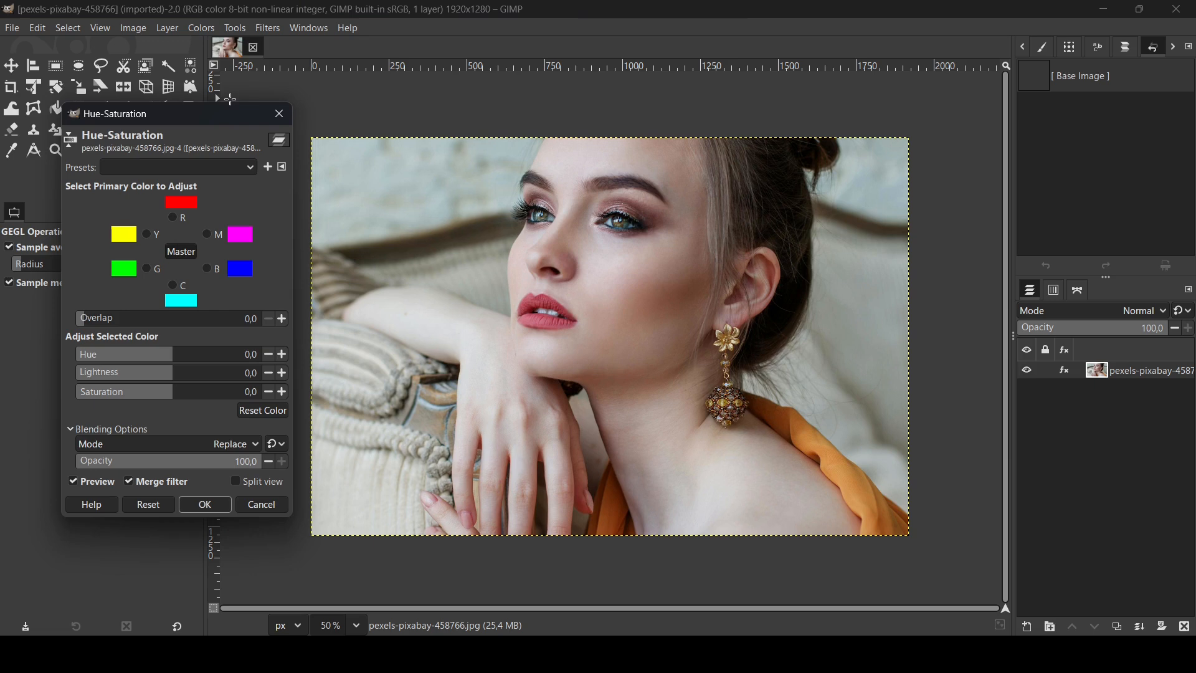
Fully desaturate the portrait with Hue-Saturation at saturation -100 and raise its contrast to 11.
{"action": "left_click_drag", "start_coordinate": [150, 398], "coordinate": [59, 392]}
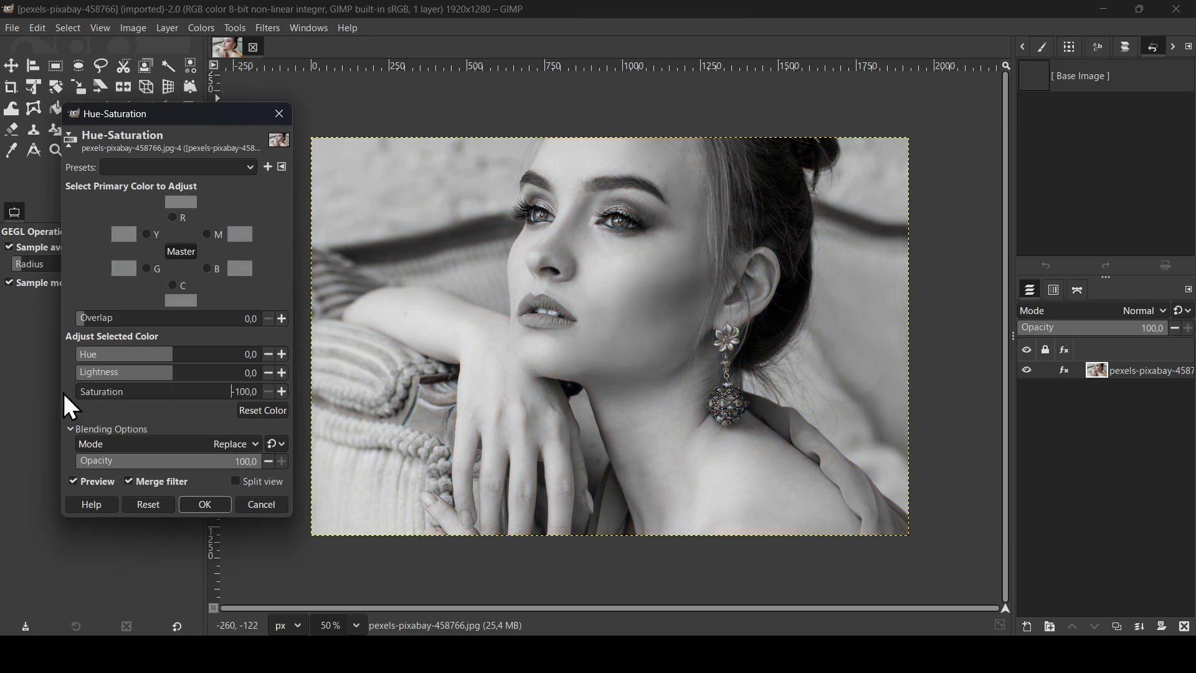
{"action": "left_click", "coordinate": [218, 508]}
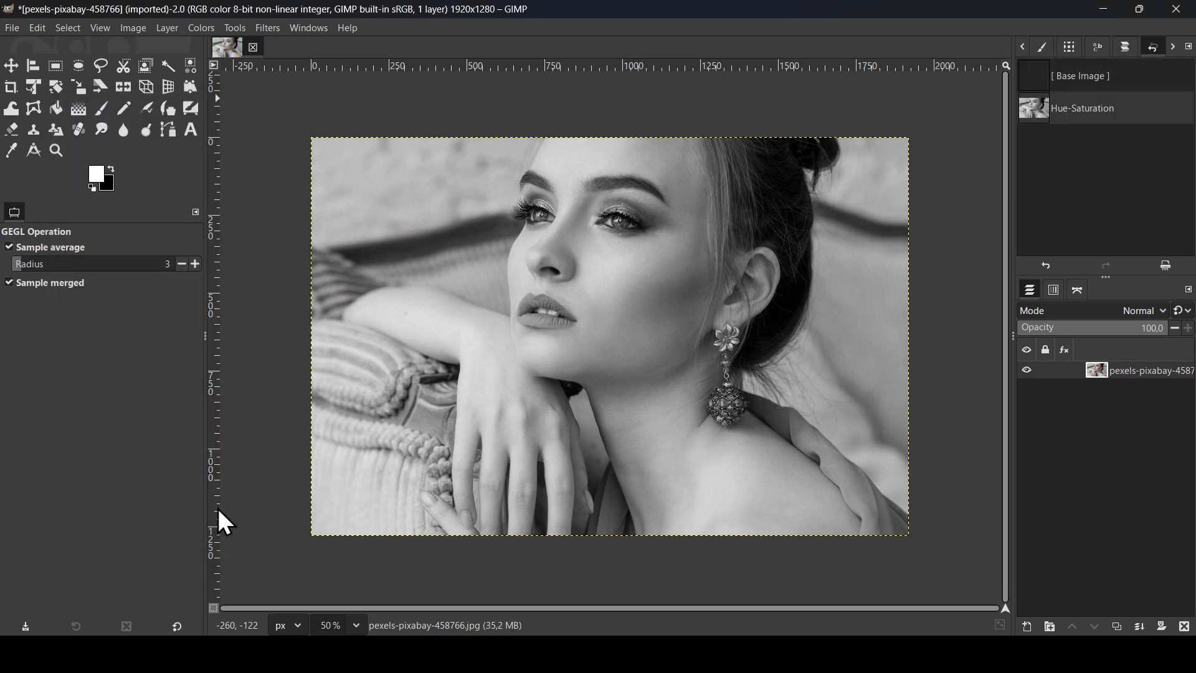
{"action": "left_click", "coordinate": [203, 28]}
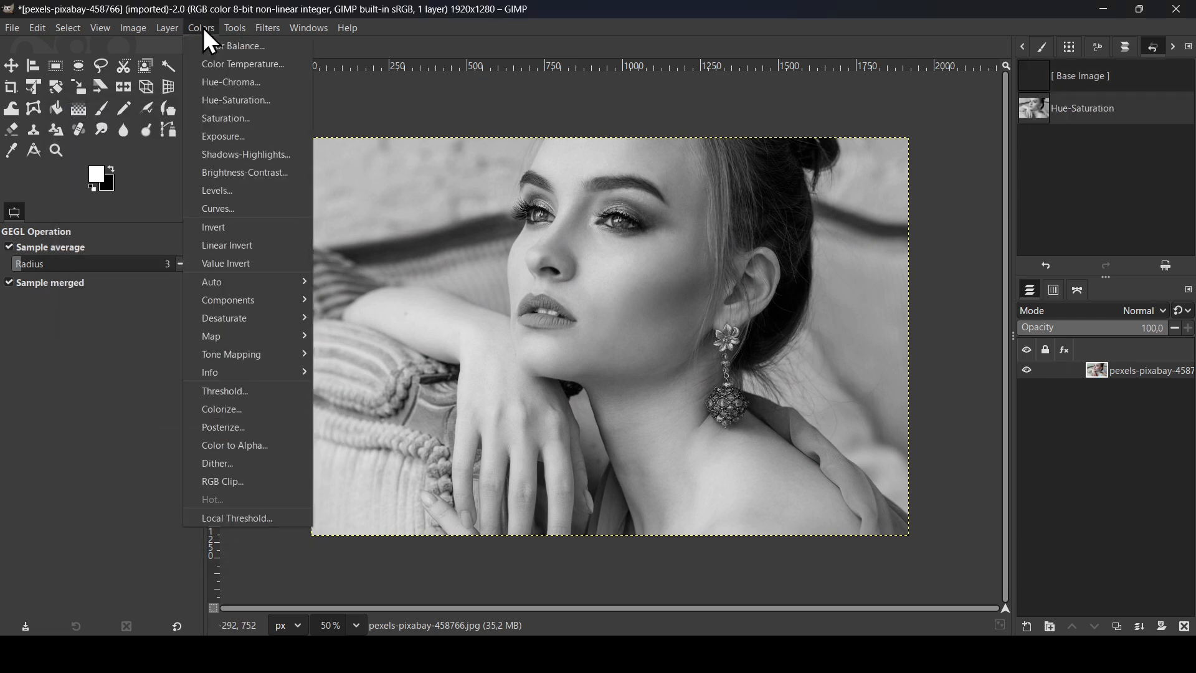
{"action": "left_click", "coordinate": [256, 177]}
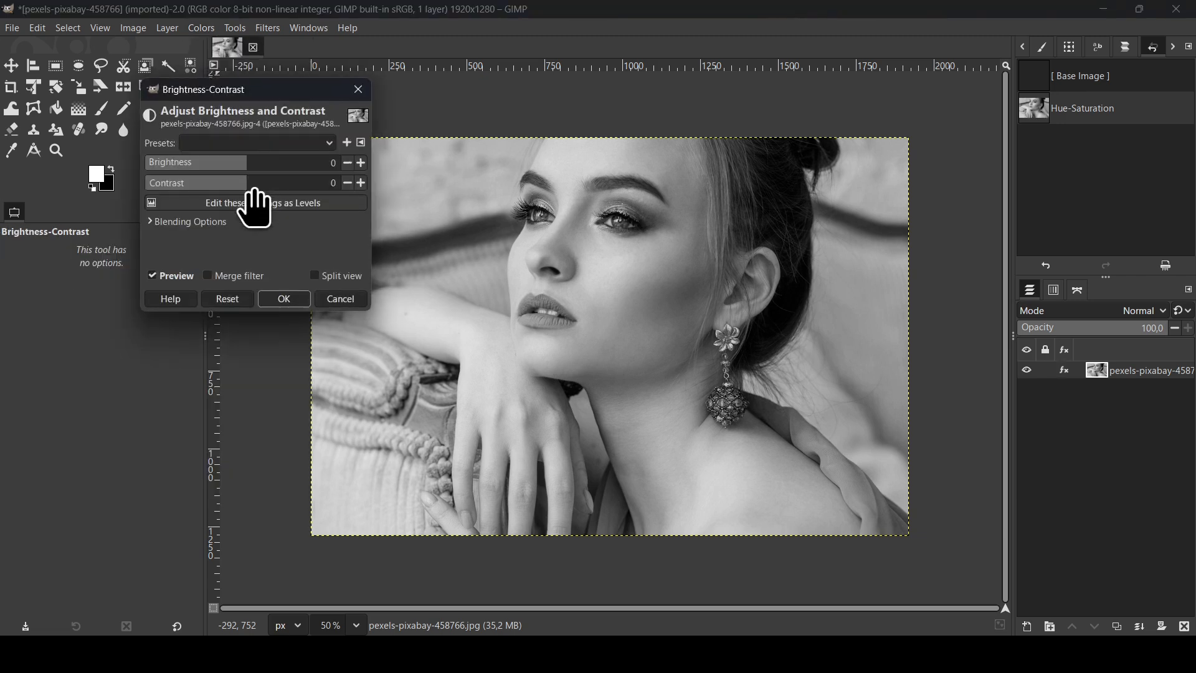
{"action": "left_click_drag", "start_coordinate": [254, 190], "coordinate": [253, 205]}
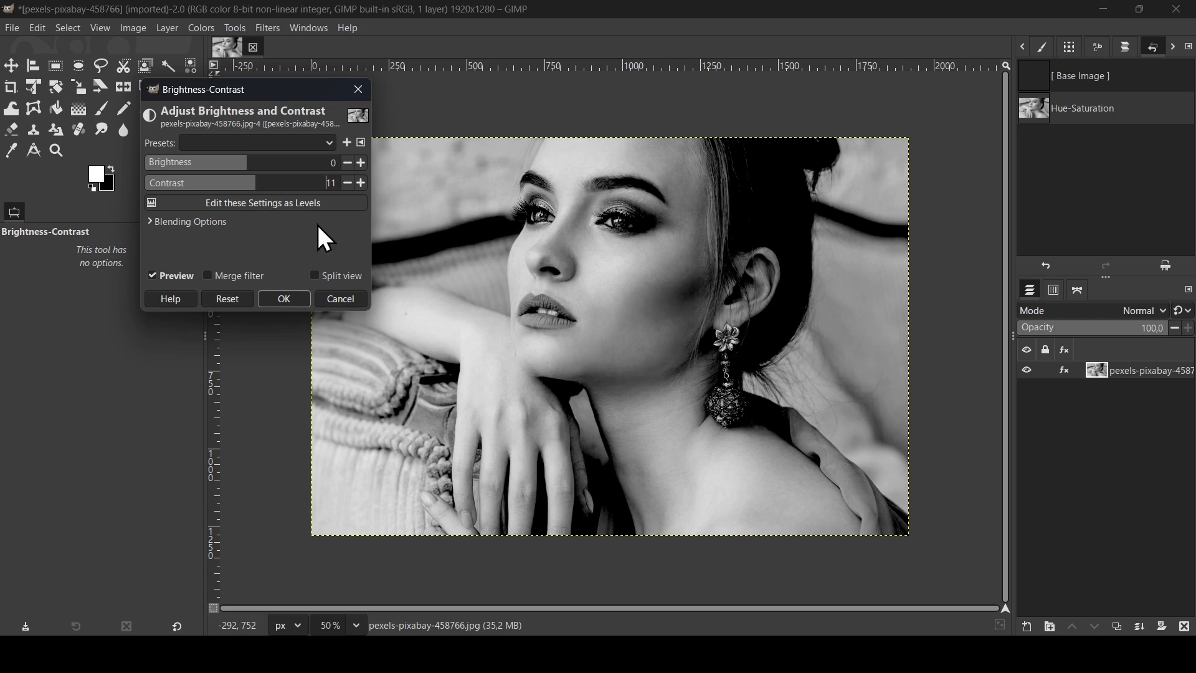
{"action": "left_click", "coordinate": [285, 301]}
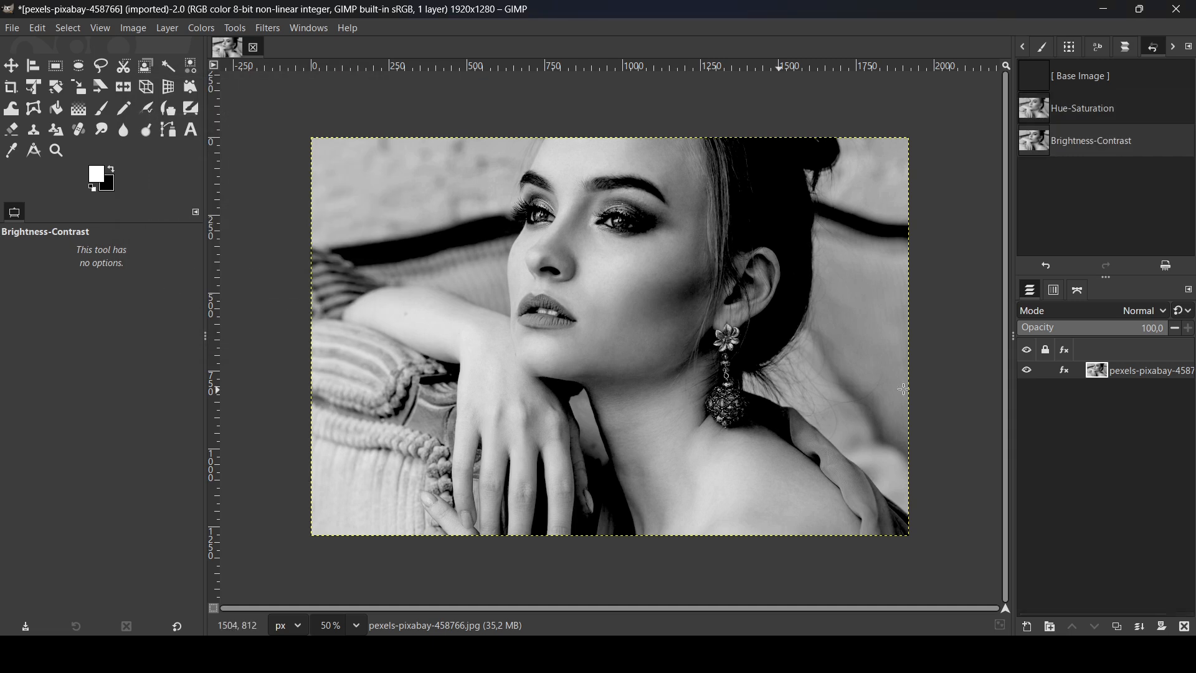
Duplicate the portrait layer and apply a Linear Motion Blur of length 309.01 to the copy.
{"action": "left_click", "coordinate": [1121, 625]}
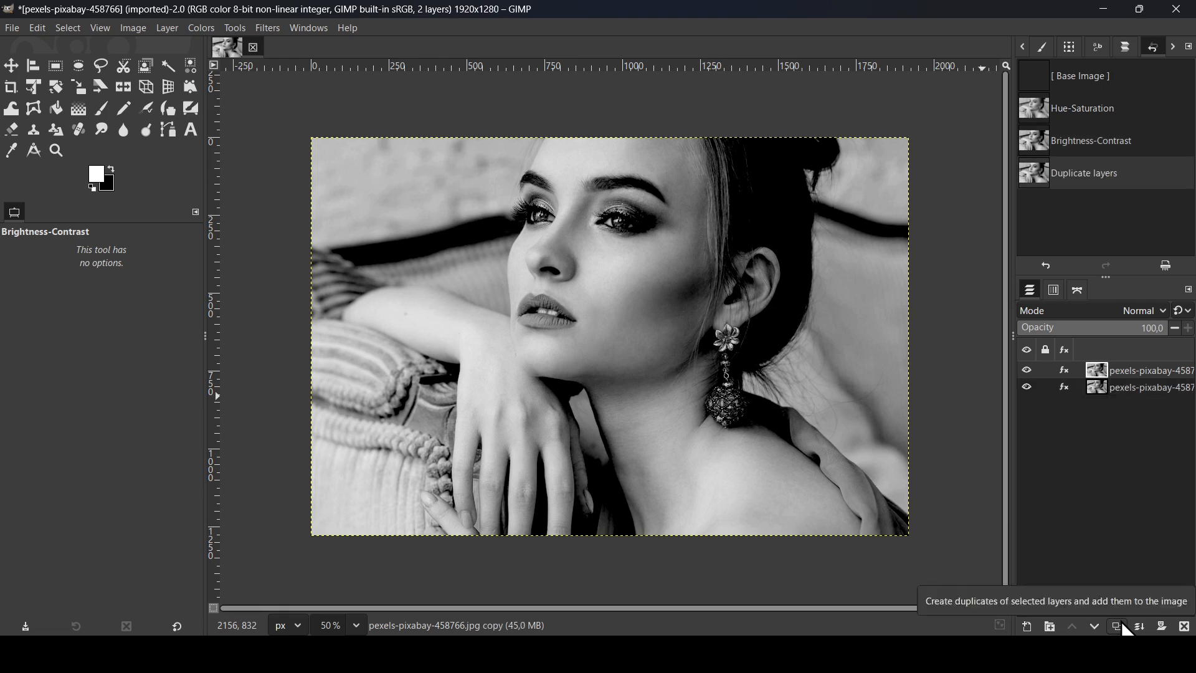
{"action": "left_click", "coordinate": [261, 31]}
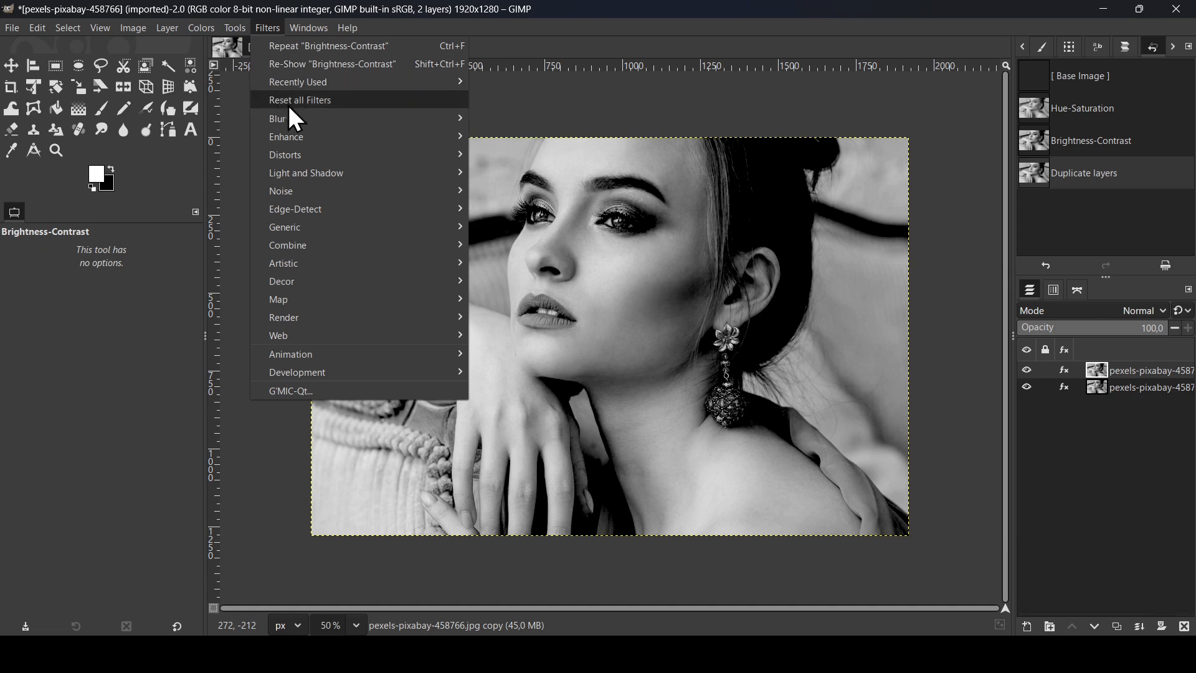
{"action": "mouse_move", "coordinate": [295, 123]}
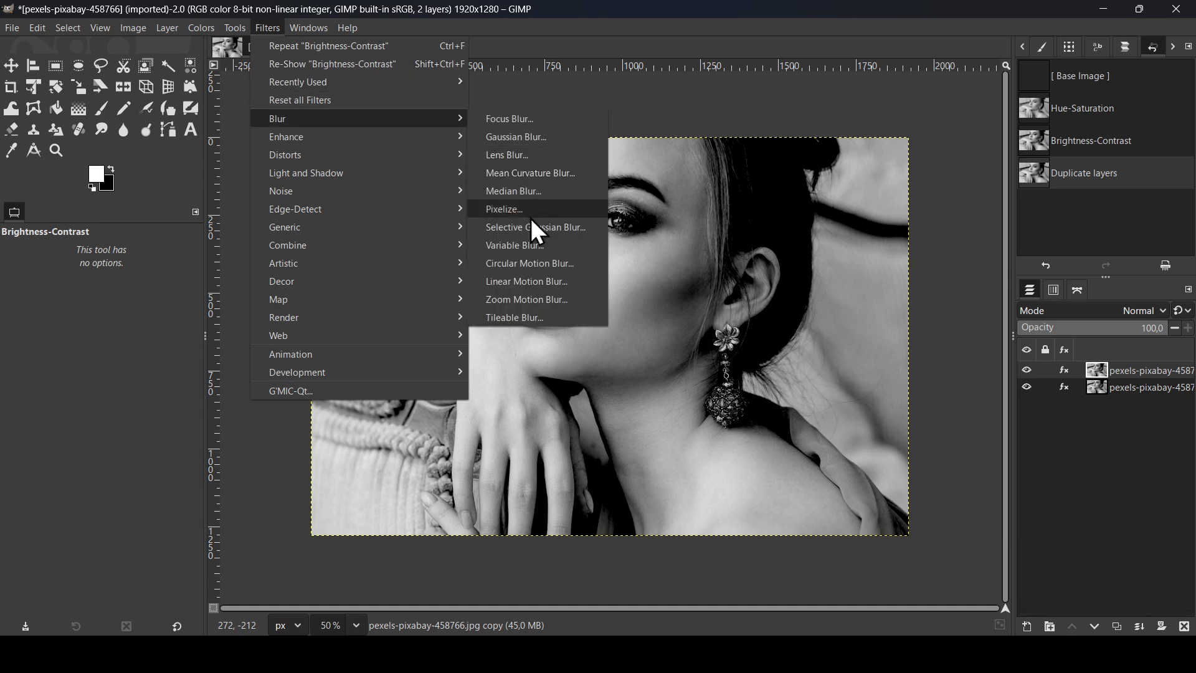
{"action": "left_click", "coordinate": [544, 284]}
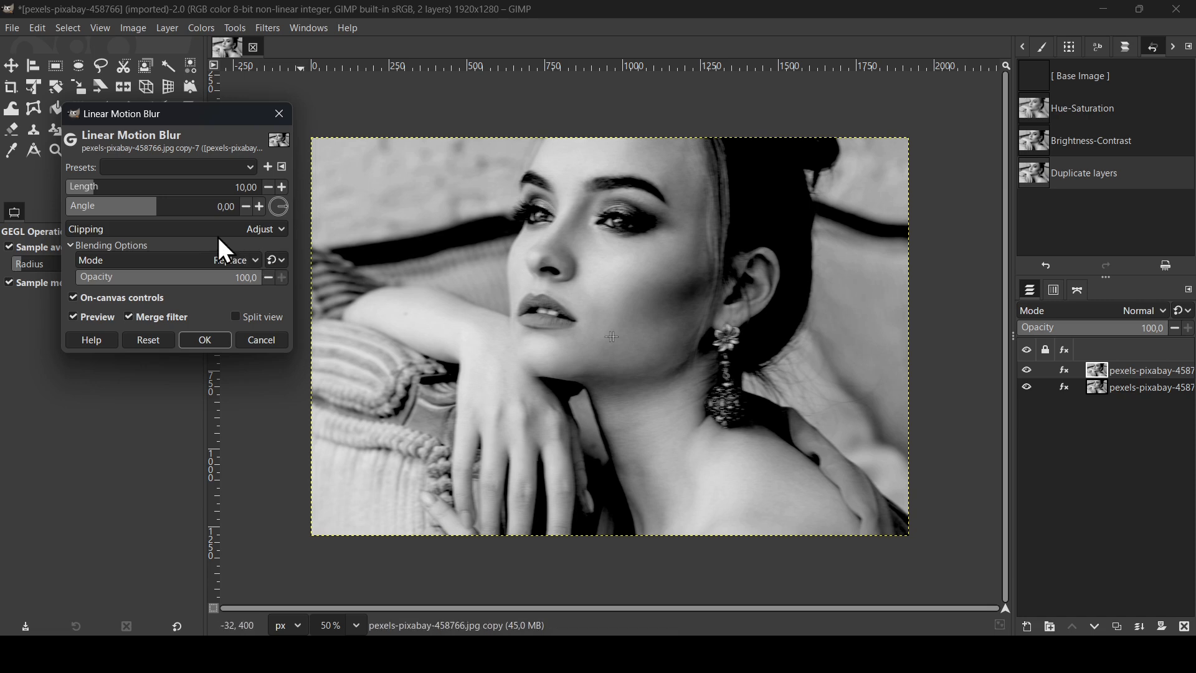
{"action": "left_click_drag", "start_coordinate": [106, 192], "coordinate": [264, 193]}
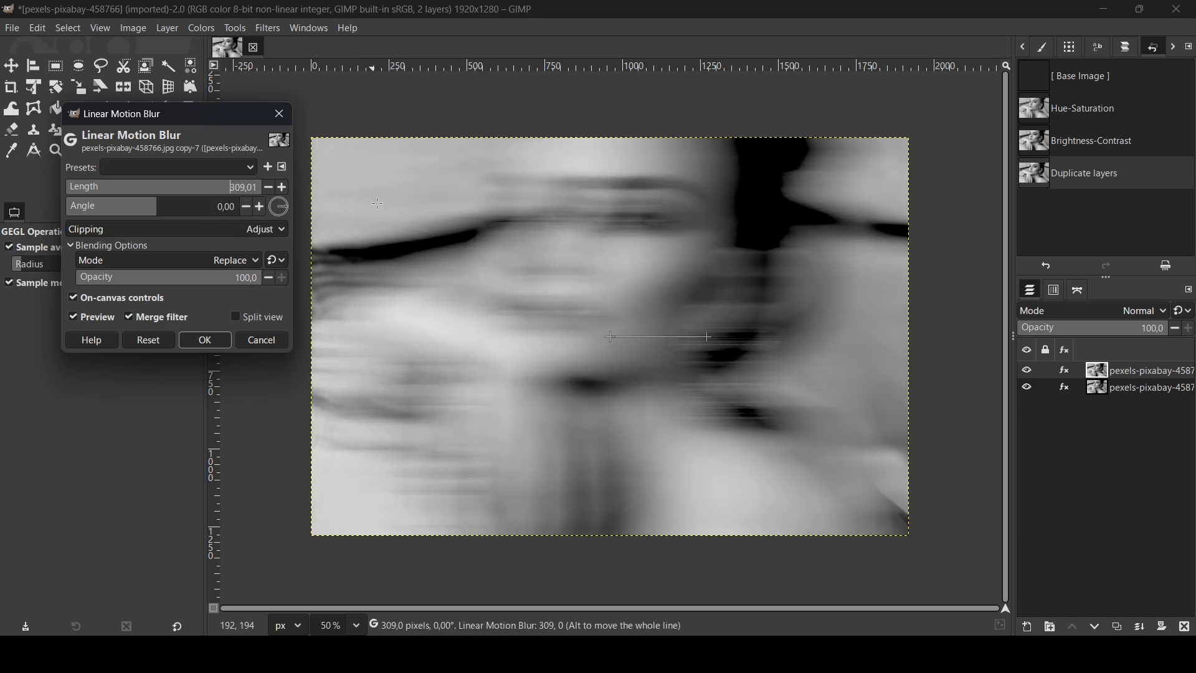
{"action": "left_click", "coordinate": [206, 340]}
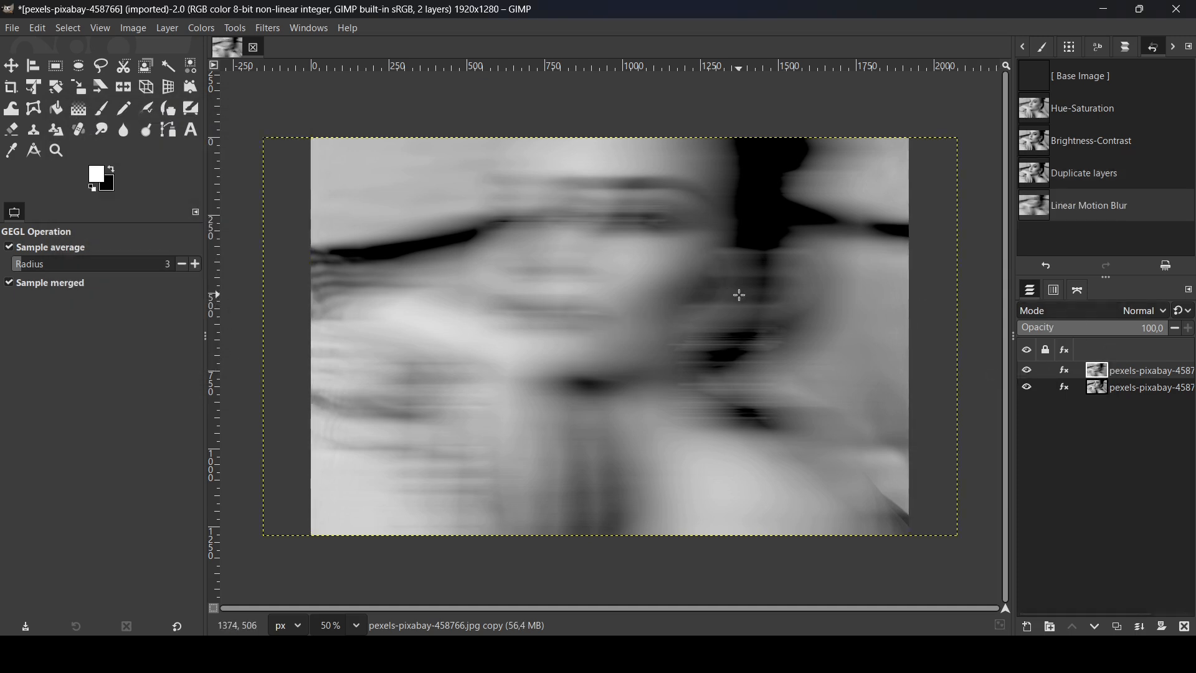
Add a black (full transparency) layer mask to the motion-blurred layer.
{"action": "right_click", "coordinate": [1097, 367]}
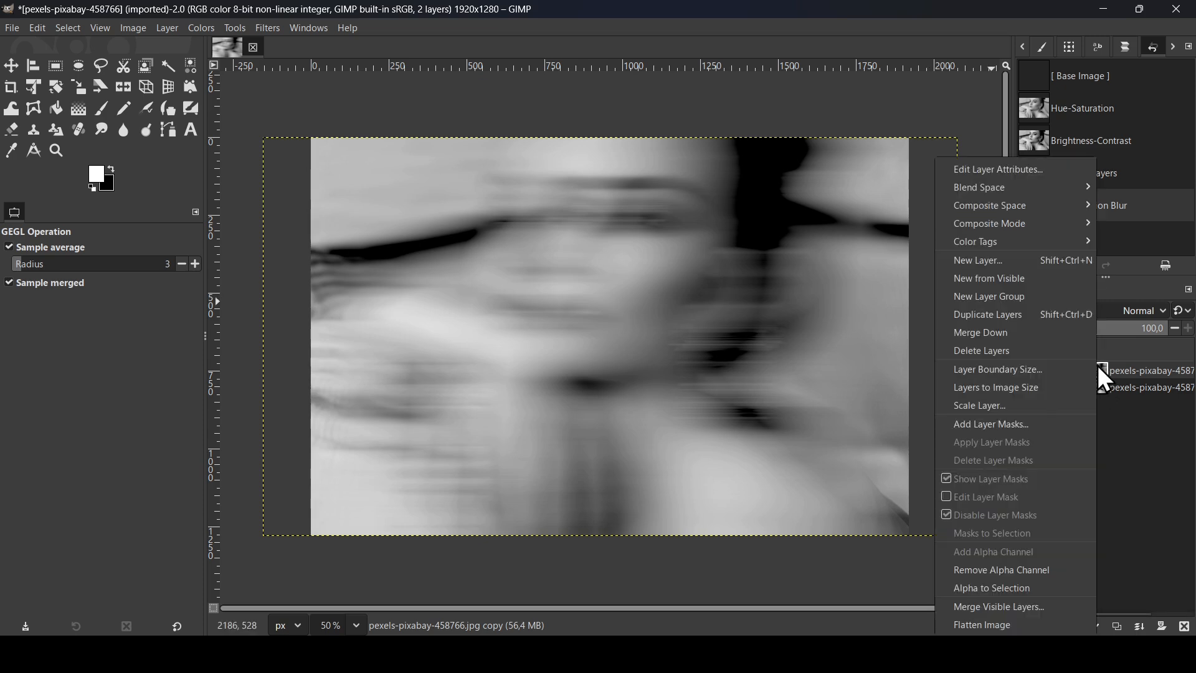
{"action": "left_click", "coordinate": [1021, 425]}
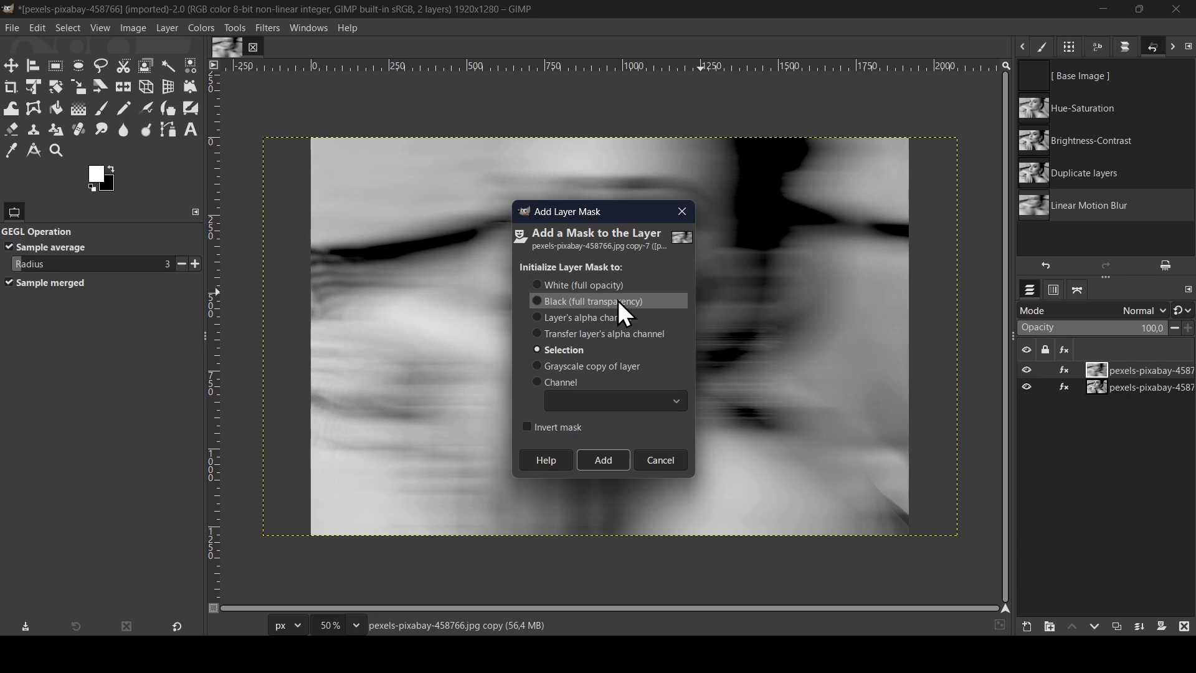
{"action": "left_click", "coordinate": [625, 314]}
{"action": "left_click", "coordinate": [603, 459]}
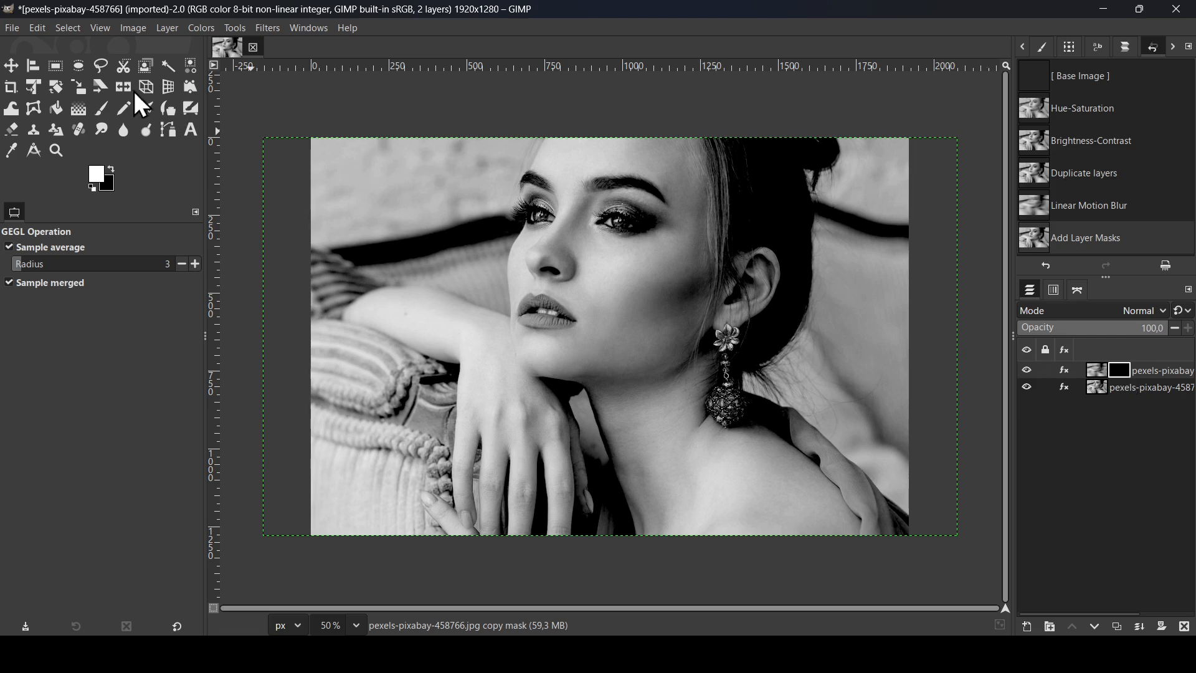
Paint white on the layer mask with a size 846 brush to reveal the blur over the face's far side, hair and shoulder.
{"action": "left_click", "coordinate": [102, 108]}
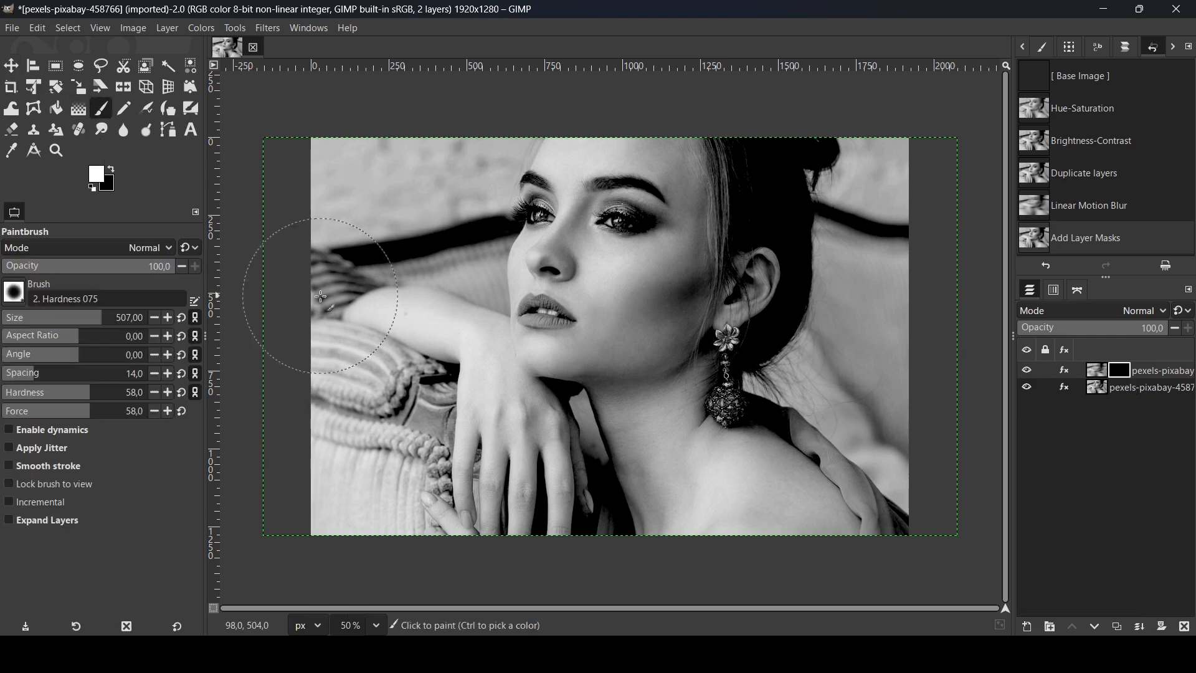
{"action": "left_click_drag", "start_coordinate": [122, 324], "coordinate": [133, 325]}
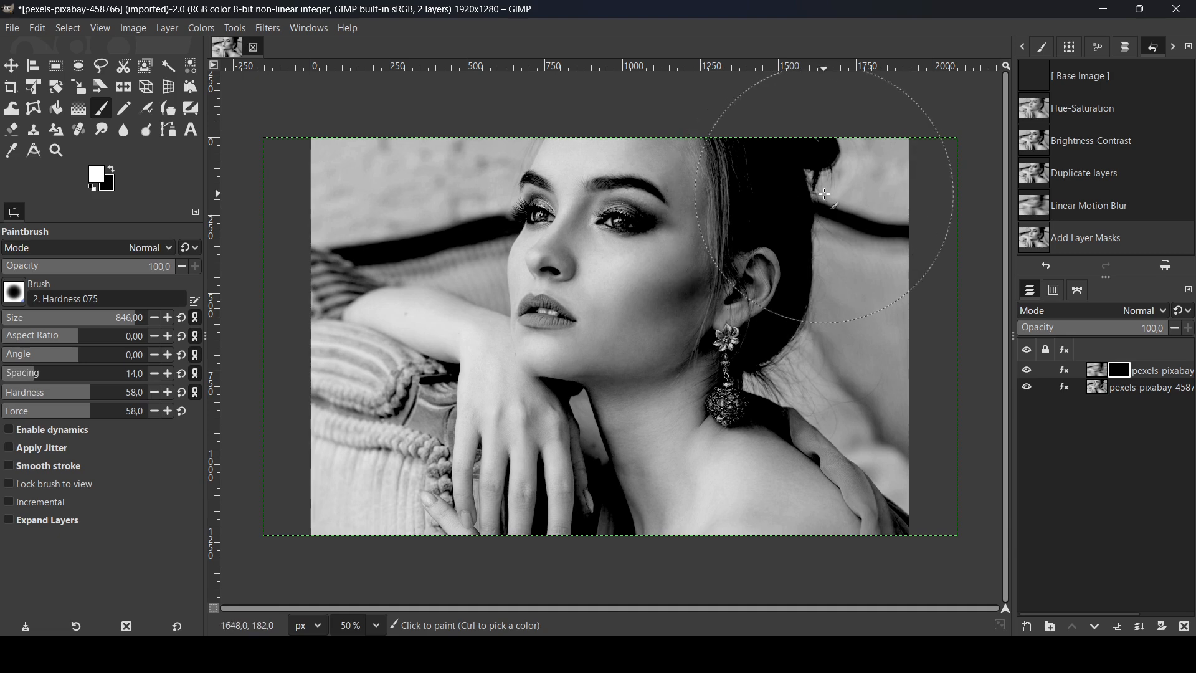
{"action": "mouse_move", "coordinate": [824, 195]}
{"action": "left_mouse_down"}
{"action": "mouse_move", "coordinate": [804, 255]}
{"action": "mouse_move", "coordinate": [794, 436]}
{"action": "mouse_move", "coordinate": [883, 466]}
{"action": "mouse_move", "coordinate": [767, 355]}
{"action": "mouse_move", "coordinate": [722, 399]}
{"action": "mouse_move", "coordinate": [744, 439]}
{"action": "mouse_move", "coordinate": [703, 495]}
{"action": "mouse_move", "coordinate": [688, 118]}
{"action": "mouse_move", "coordinate": [737, 212]}
{"action": "mouse_move", "coordinate": [679, 419]}
{"action": "mouse_move", "coordinate": [698, 349]}
{"action": "mouse_move", "coordinate": [686, 302]}
{"action": "mouse_move", "coordinate": [670, 331]}
{"action": "mouse_move", "coordinate": [816, 225]}
{"action": "mouse_move", "coordinate": [809, 287]}
{"action": "left_mouse_up"}
{"action": "left_click", "coordinate": [698, 492]}
{"action": "left_click", "coordinate": [674, 439]}
{"action": "left_click", "coordinate": [665, 402]}
{"action": "left_click", "coordinate": [657, 369]}
{"action": "left_click", "coordinate": [657, 369]}
{"action": "left_click", "coordinate": [657, 368]}
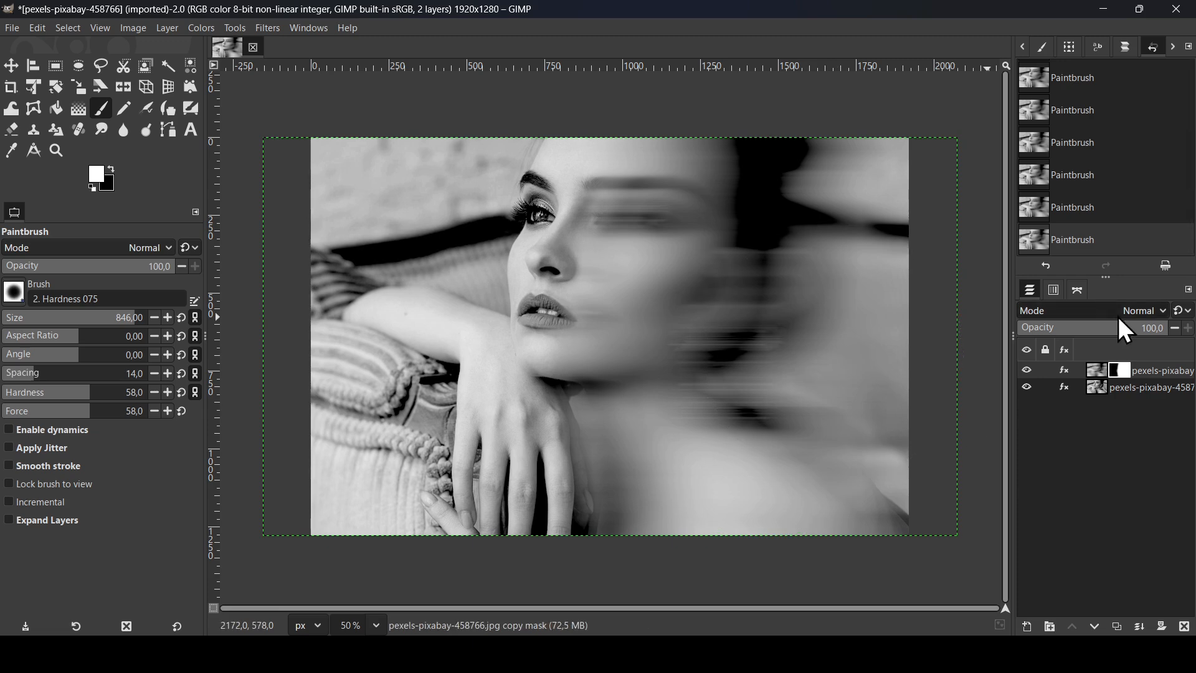
Merge the blurred layer down and fit the merged layer to the image size.
{"action": "left_click", "coordinate": [1096, 372]}
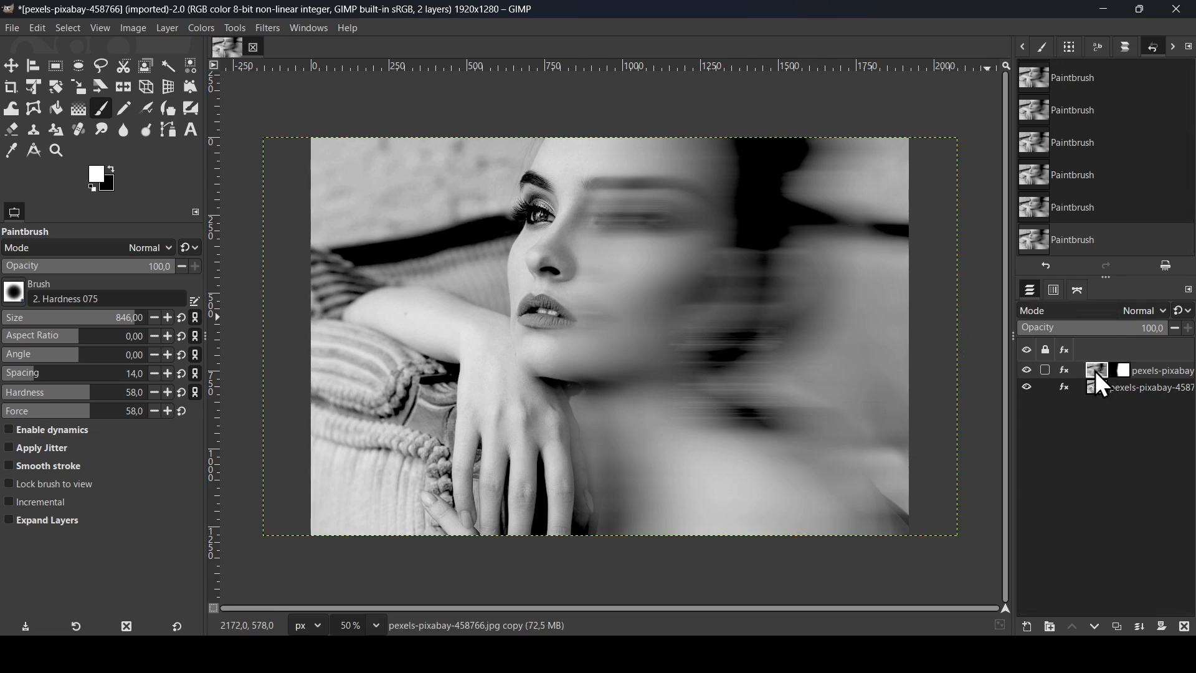
{"action": "left_click", "coordinate": [1140, 626]}
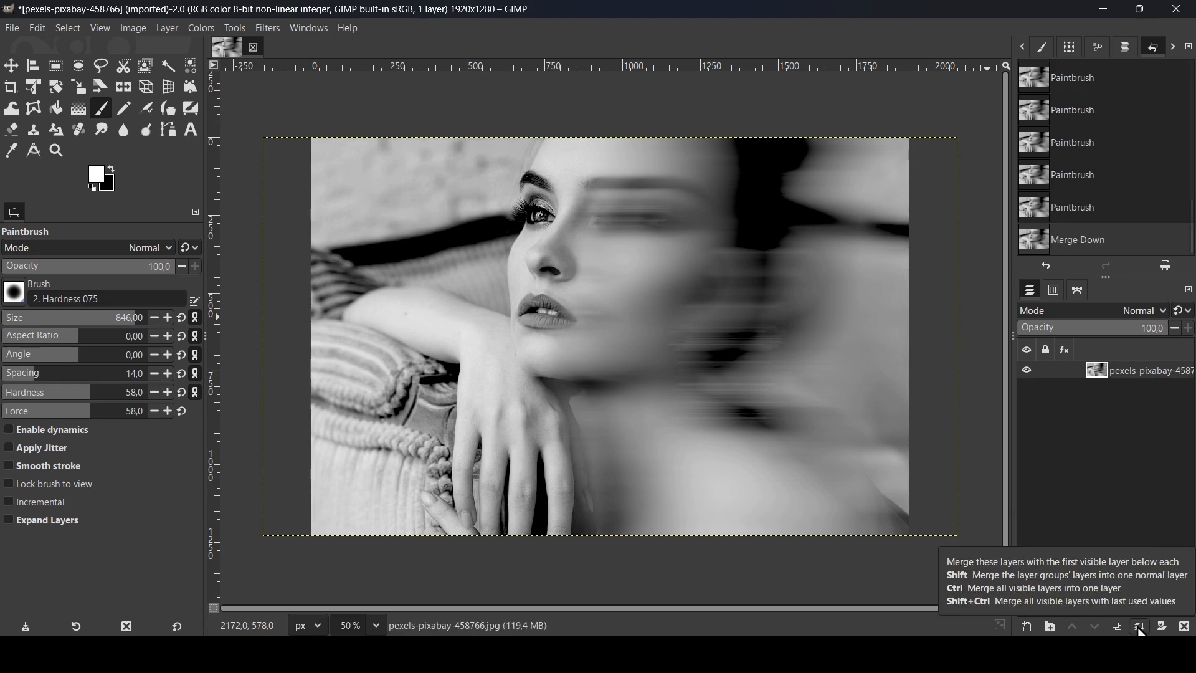
{"action": "left_click", "coordinate": [13, 112]}
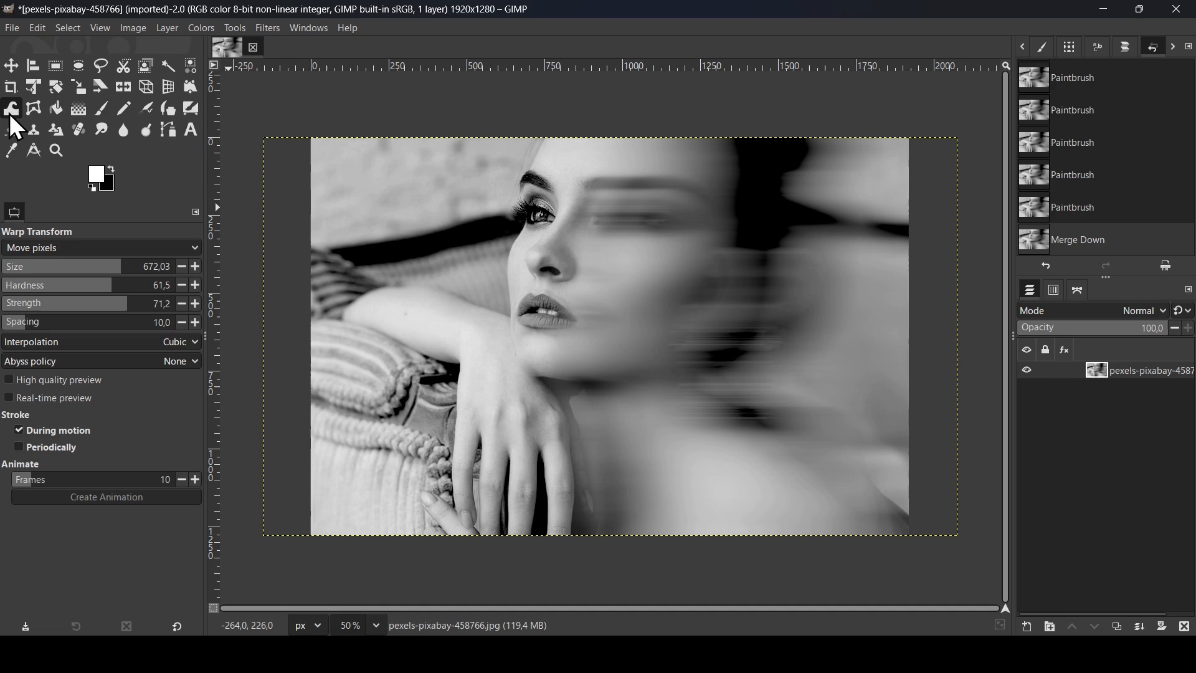
{"action": "right_click", "coordinate": [1109, 370]}
{"action": "left_click", "coordinate": [1069, 389]}
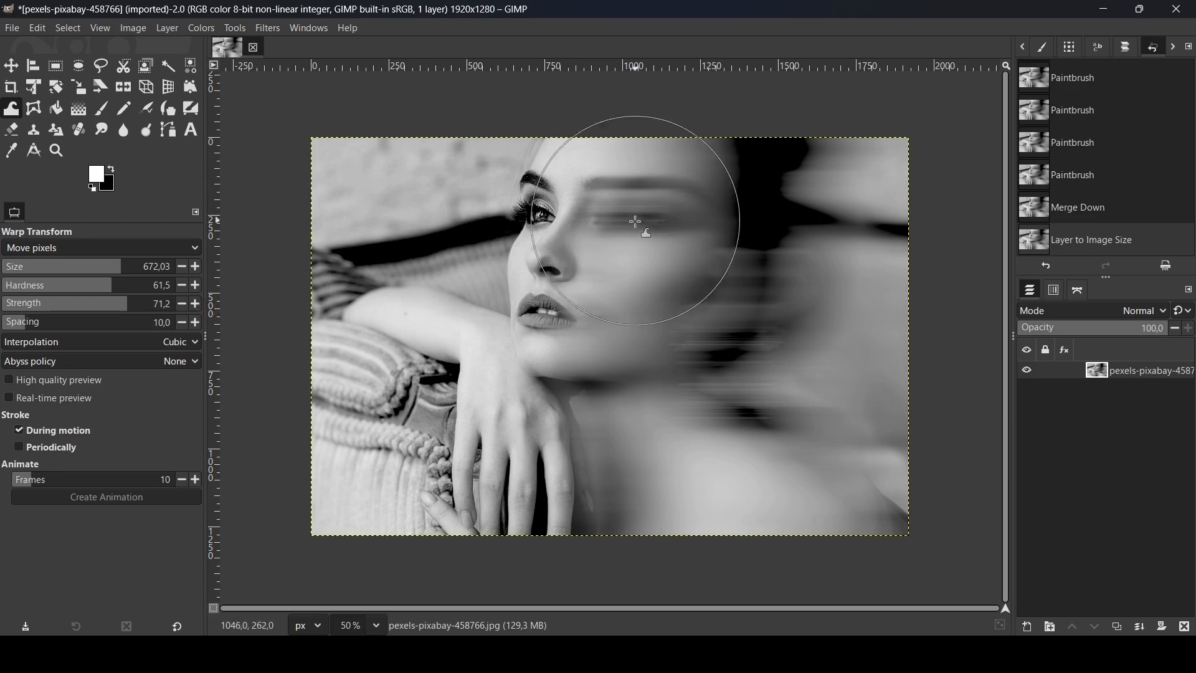
Warp the blurred side of the face, hair and shoulder outward to the image's right edge in long strokes, undoing the last unwanted stroke.
{"action": "mouse_move", "coordinate": [641, 218]}
{"action": "left_mouse_down"}
{"action": "mouse_move", "coordinate": [733, 193]}
{"action": "mouse_move", "coordinate": [993, 160]}
{"action": "mouse_move", "coordinate": [662, 355]}
{"action": "mouse_move", "coordinate": [643, 335]}
{"action": "mouse_move", "coordinate": [921, 342]}
{"action": "mouse_move", "coordinate": [971, 324]}
{"action": "left_mouse_up"}
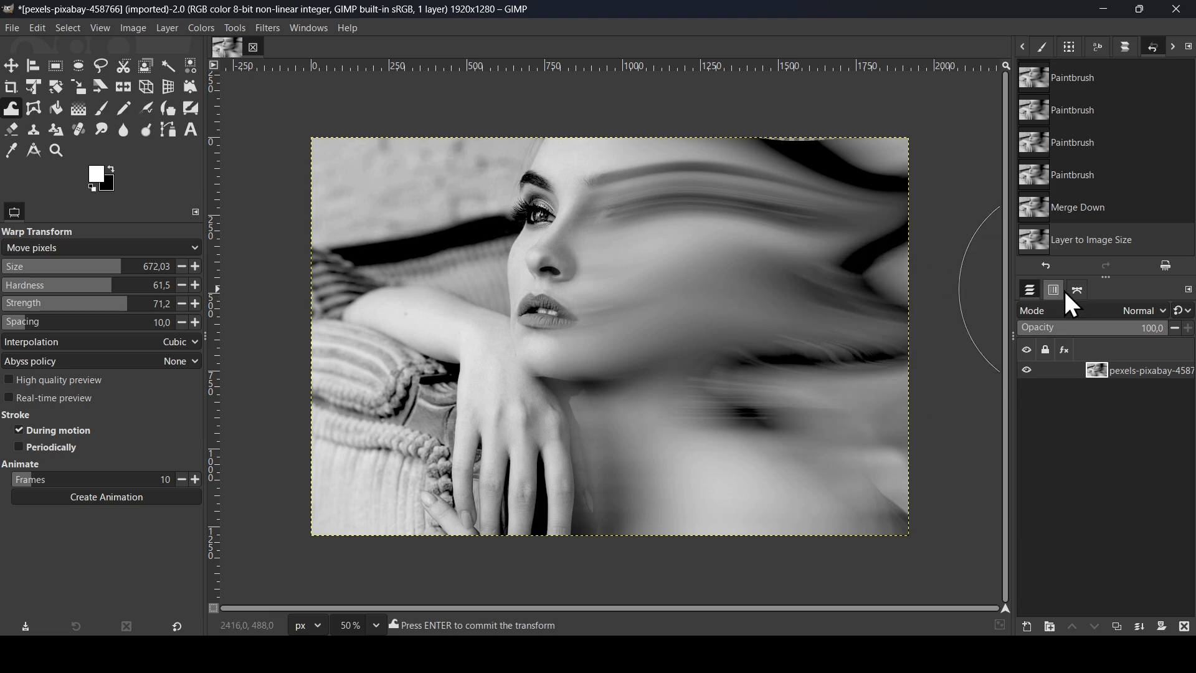
{"action": "mouse_move", "coordinate": [680, 414]}
{"action": "left_mouse_down"}
{"action": "mouse_move", "coordinate": [847, 403]}
{"action": "mouse_move", "coordinate": [1059, 430]}
{"action": "left_mouse_up"}
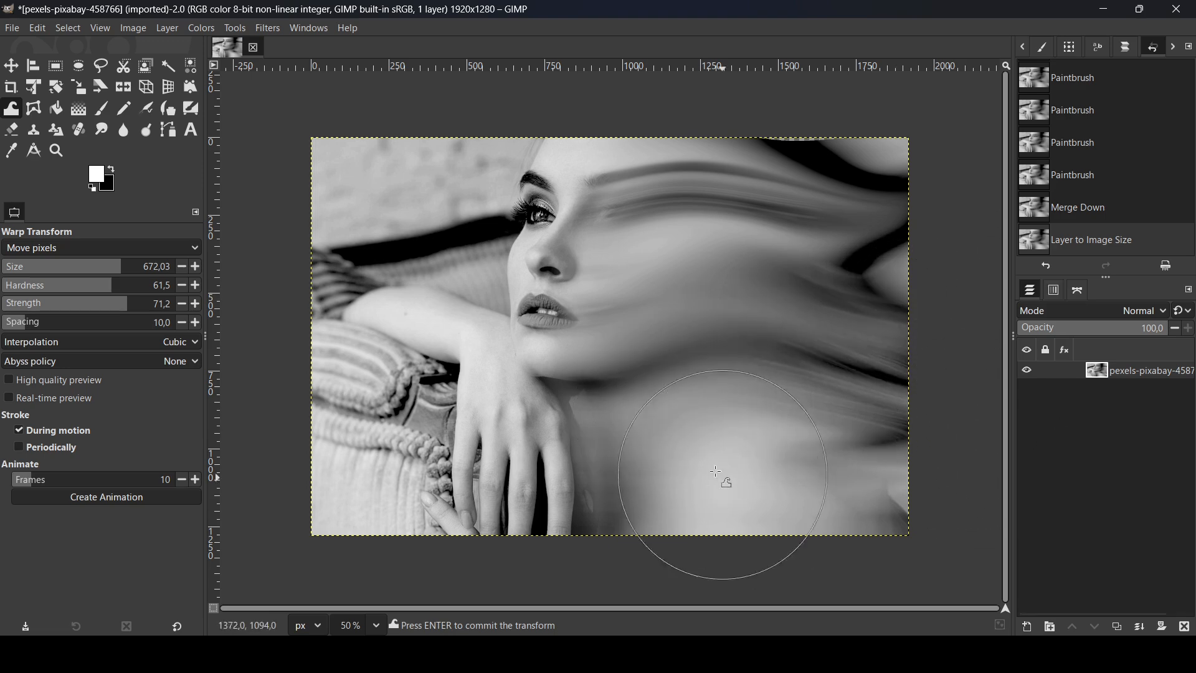
{"action": "mouse_move", "coordinate": [670, 459]}
{"action": "left_mouse_down"}
{"action": "mouse_move", "coordinate": [760, 428]}
{"action": "mouse_move", "coordinate": [1037, 469]}
{"action": "left_mouse_up"}
{"action": "left_click_drag", "start_coordinate": [777, 331], "coordinate": [1087, 303]}
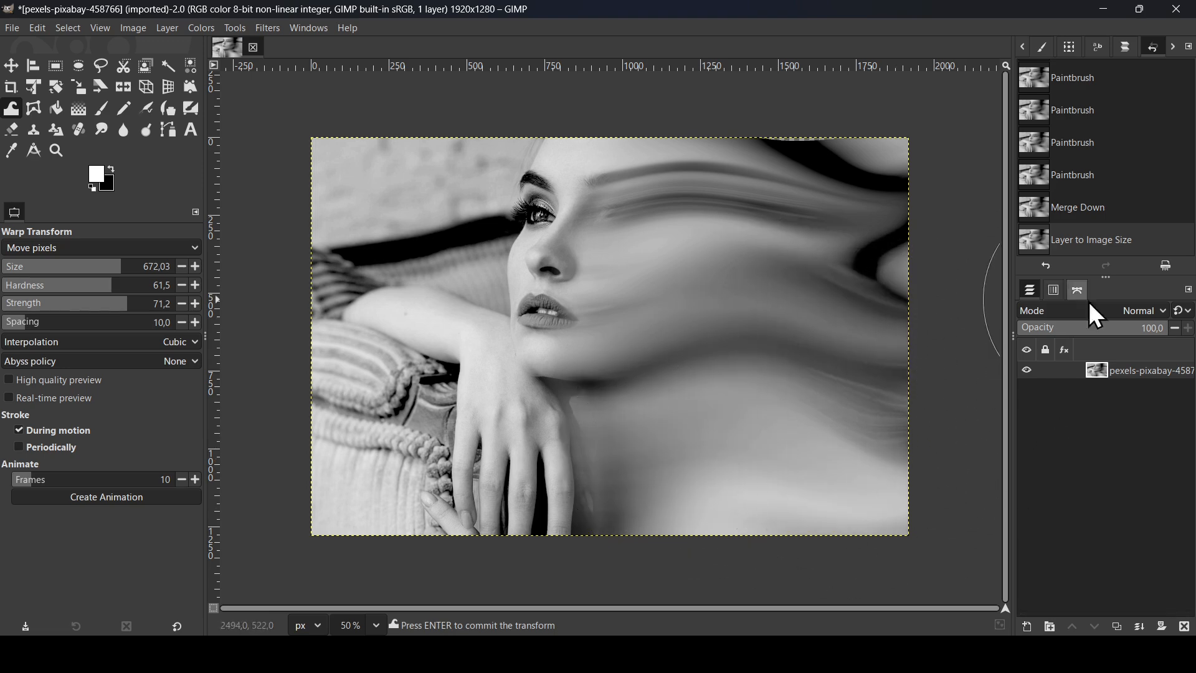
{"action": "left_click_drag", "start_coordinate": [721, 241], "coordinate": [1021, 234]}
{"action": "left_click_drag", "start_coordinate": [742, 139], "coordinate": [990, 106]}
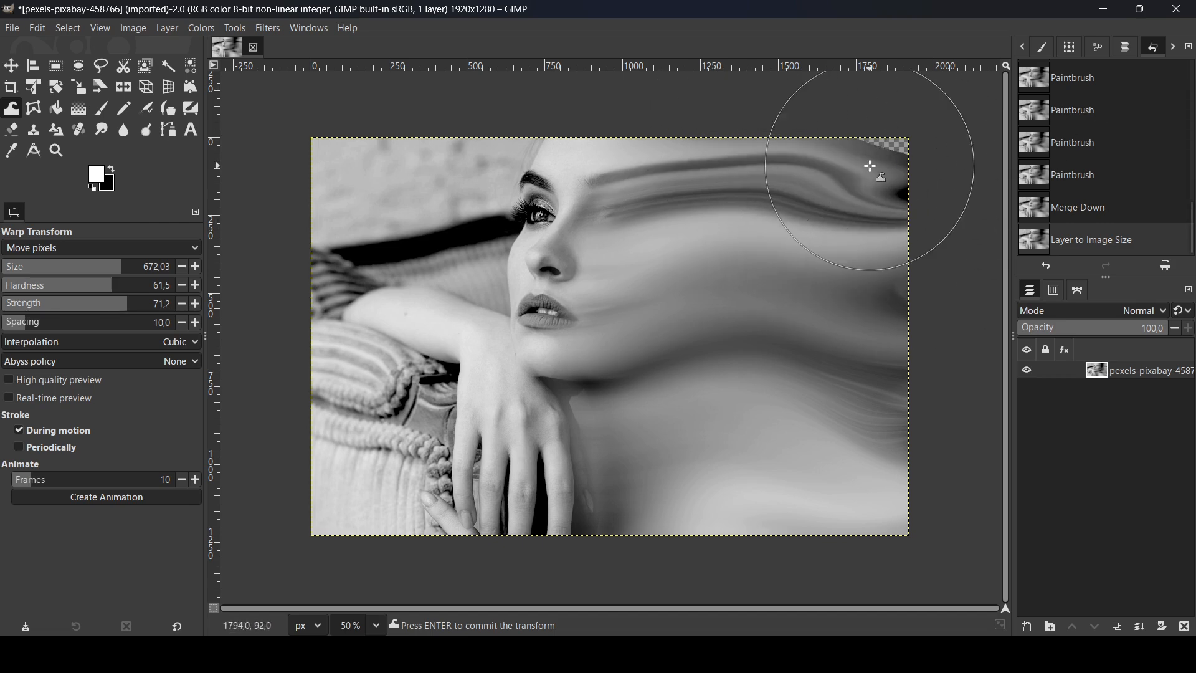
{"action": "mouse_move", "coordinate": [808, 185]}
{"action": "left_mouse_down"}
{"action": "mouse_move", "coordinate": [940, 163]}
{"action": "mouse_move", "coordinate": [1012, 81]}
{"action": "mouse_move", "coordinate": [791, 181]}
{"action": "mouse_move", "coordinate": [789, 226]}
{"action": "mouse_move", "coordinate": [997, 155]}
{"action": "left_mouse_up"}
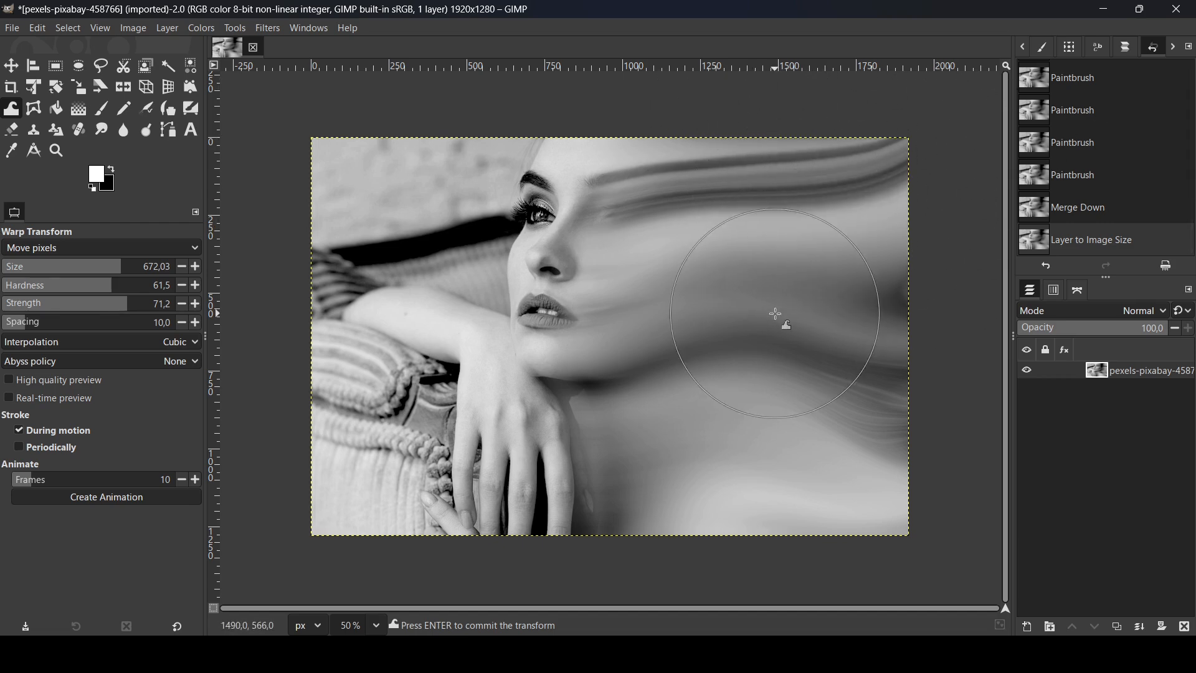
{"action": "left_click_drag", "start_coordinate": [774, 315], "coordinate": [1016, 275]}
{"action": "key", "text": "ctrl+z"}
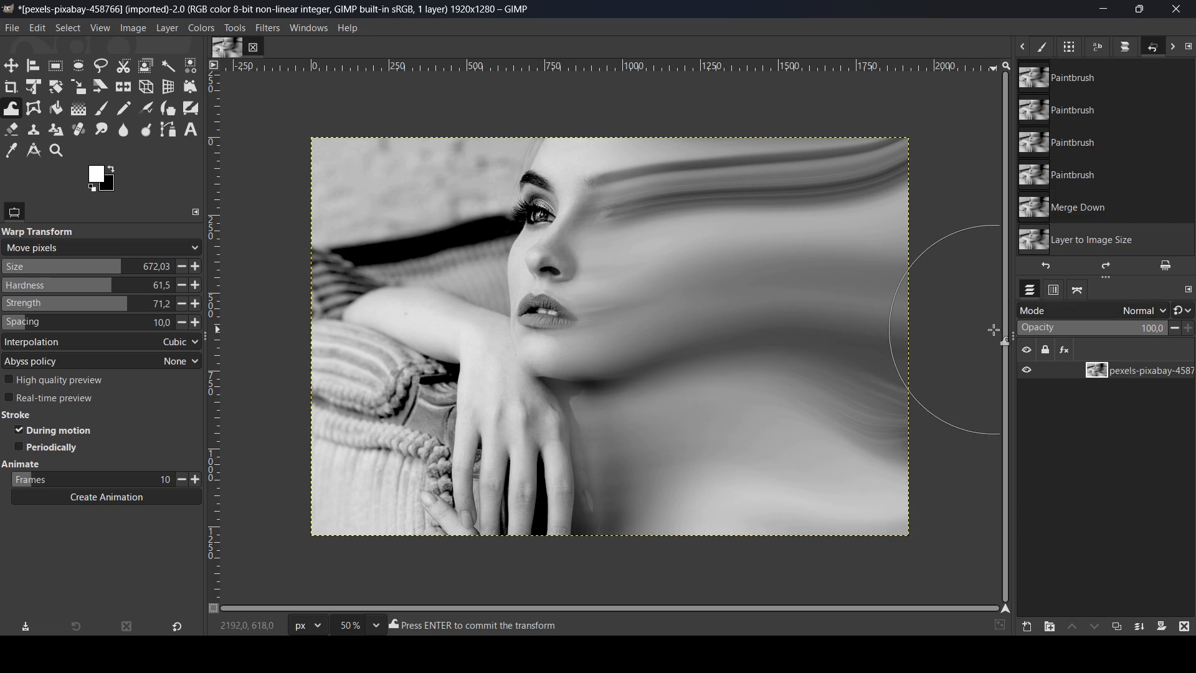
{"action": "left_click", "coordinate": [11, 66]}
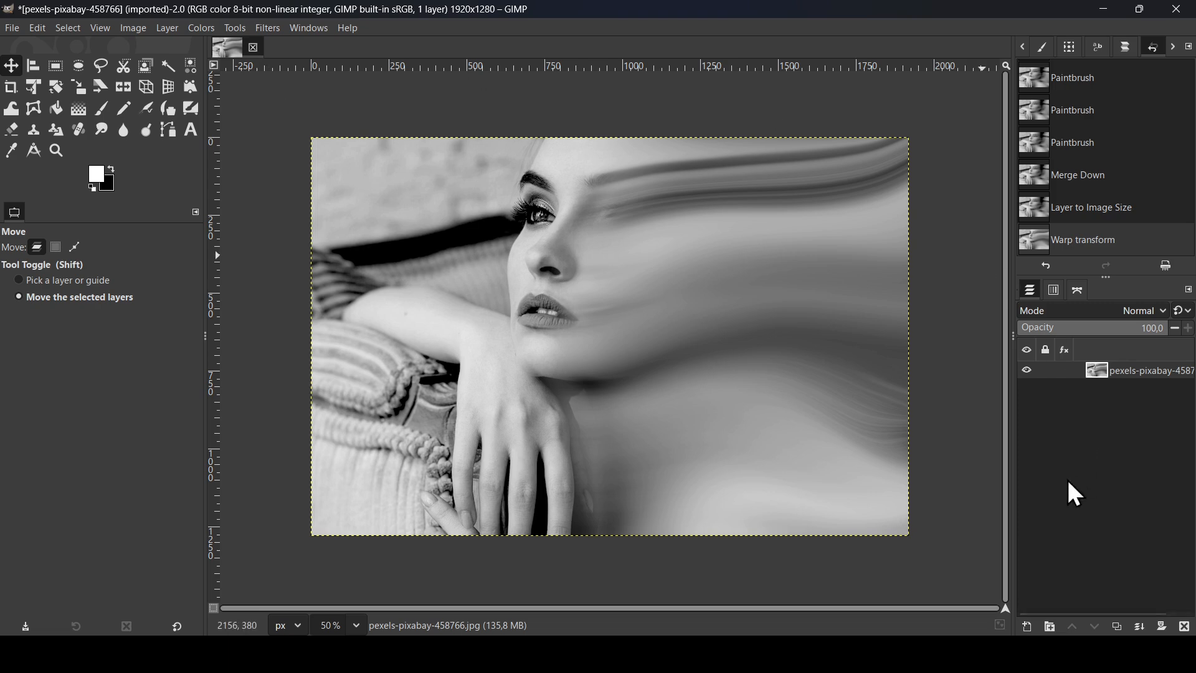
Create a new 1920 × 1280 px layer filled with transparency above the portrait.
{"action": "left_click", "coordinate": [1028, 627]}
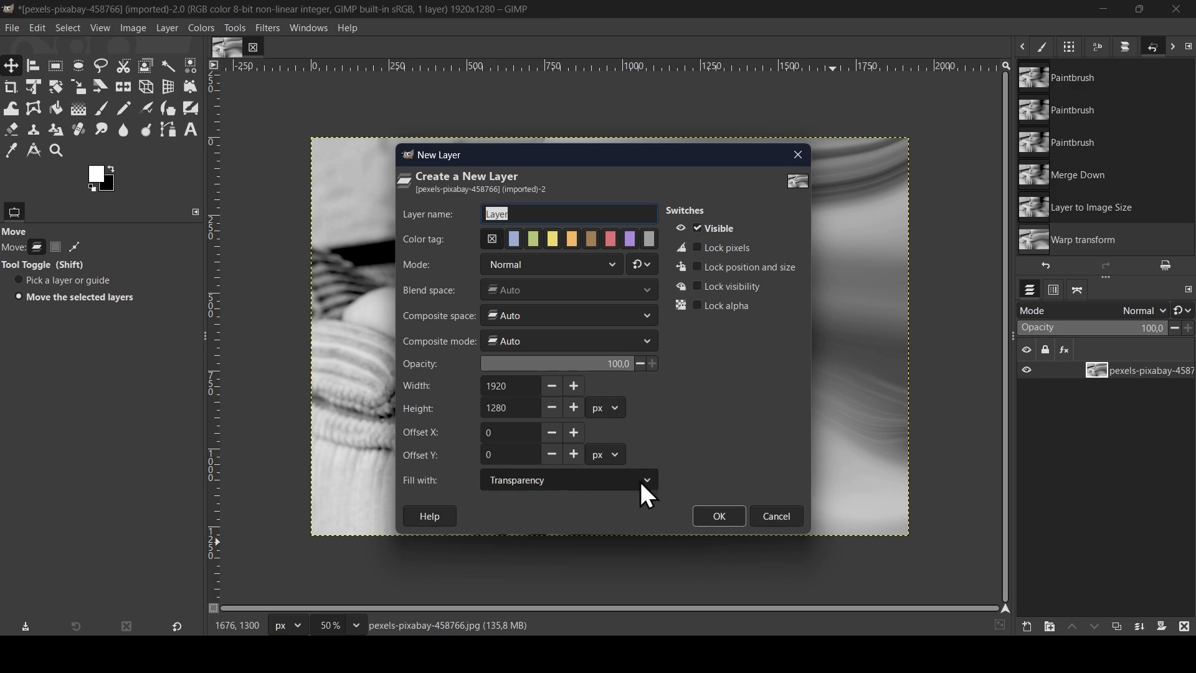
{"action": "left_click", "coordinate": [722, 517]}
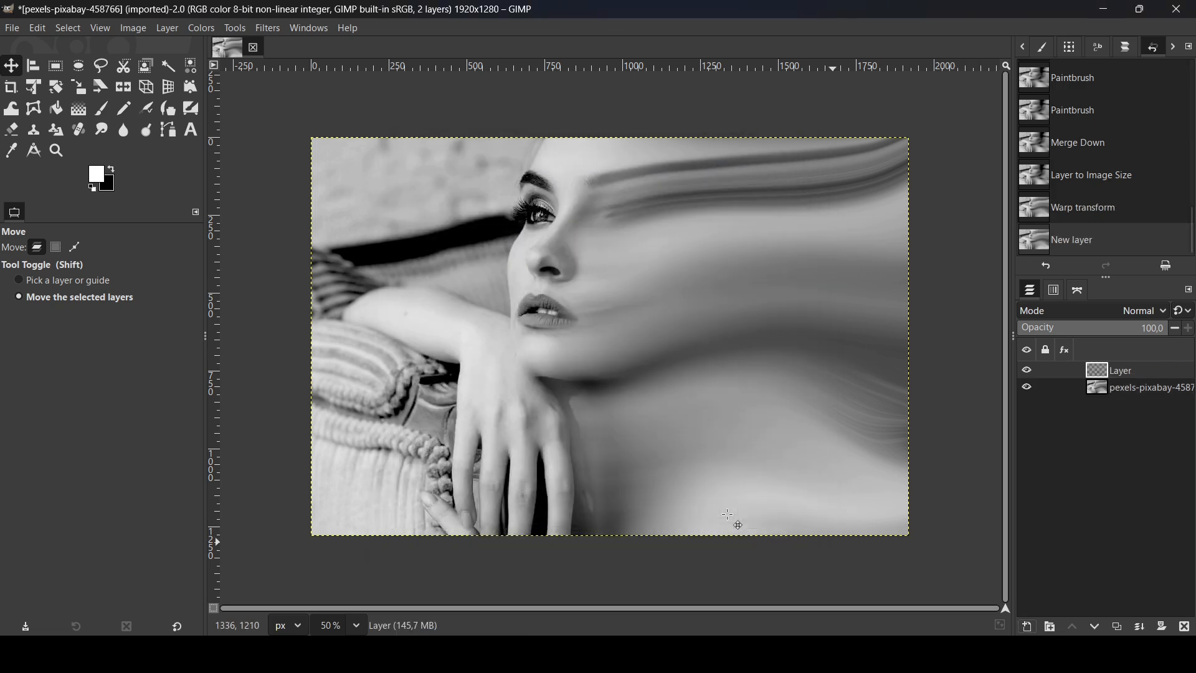
Draw a linear black-to-white FG to BG (RGB) gradient horizontally across the new layer's full width, with Repeat set to None (extend).
{"action": "left_click", "coordinate": [80, 111]}
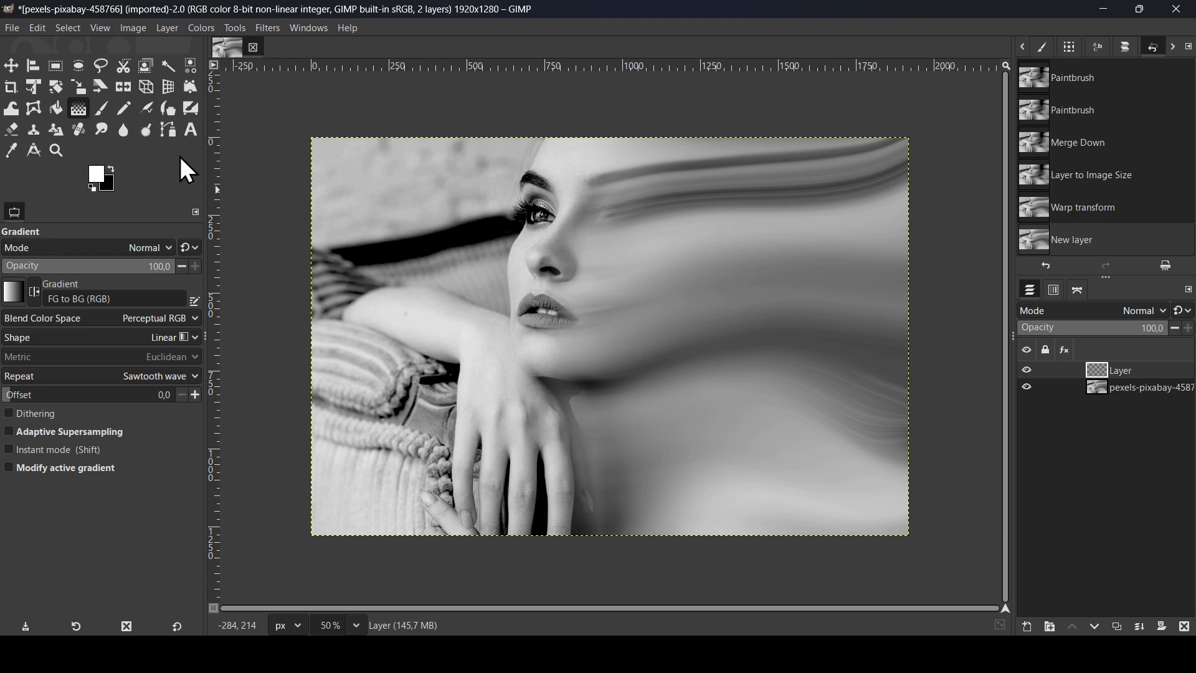
{"action": "left_click", "coordinate": [113, 169]}
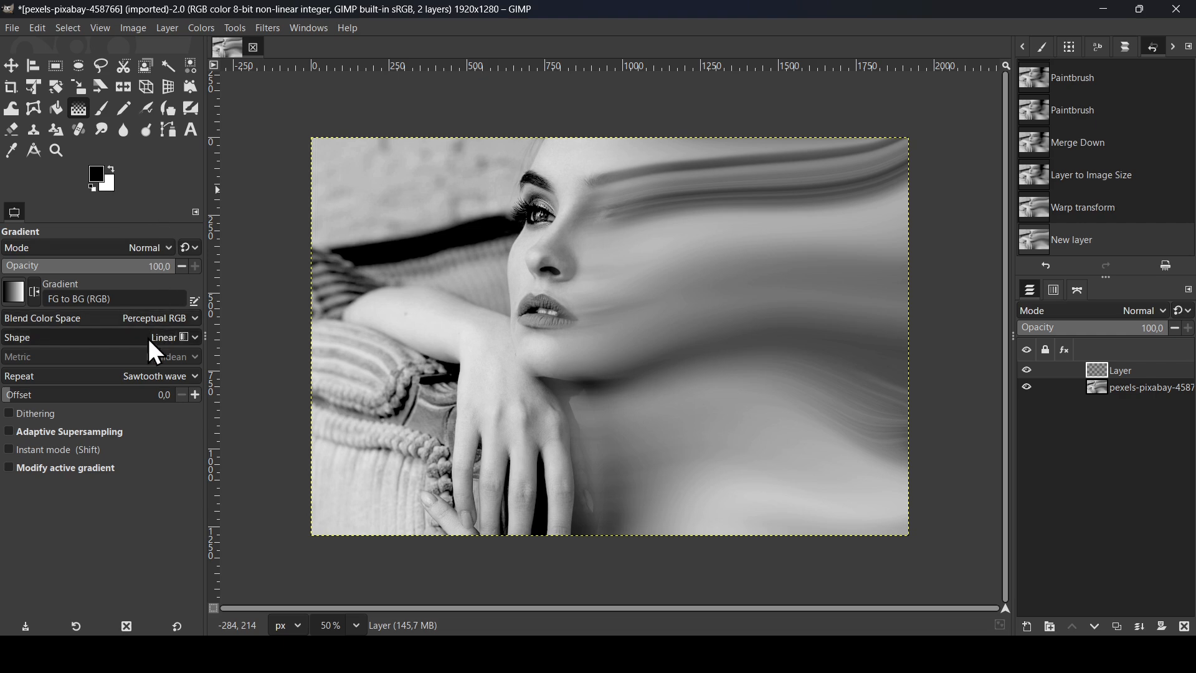
{"action": "left_click", "coordinate": [320, 337]}
{"action": "left_click", "coordinate": [109, 376]}
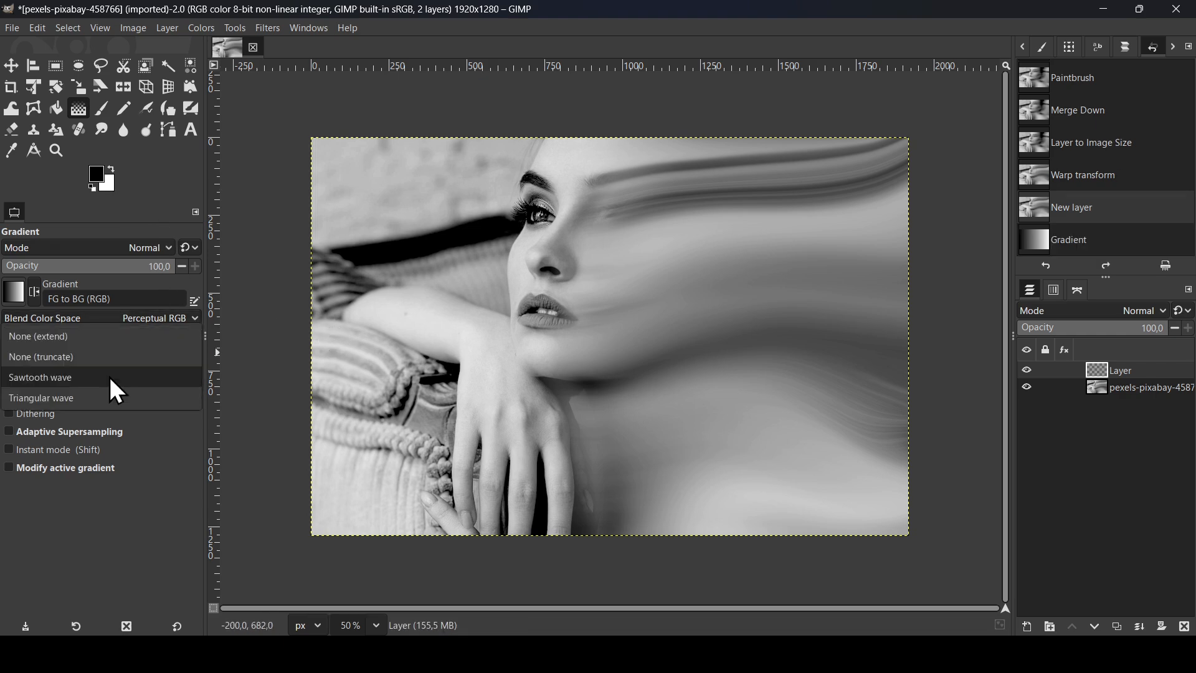
{"action": "left_click", "coordinate": [98, 337]}
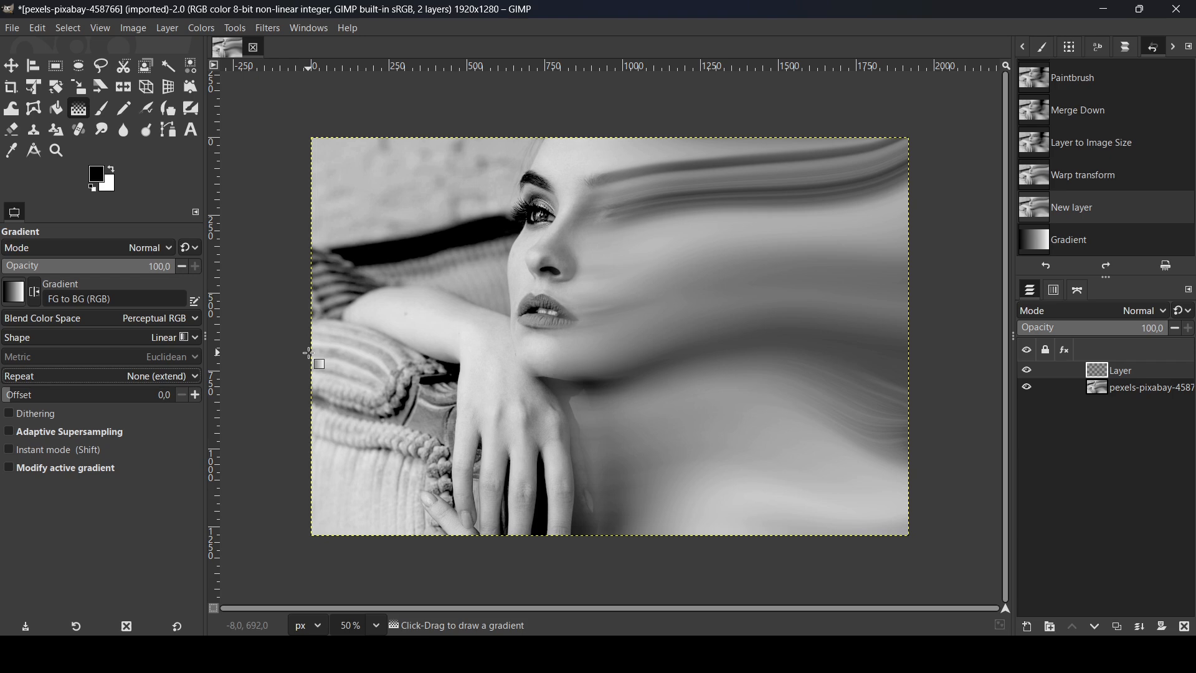
{"action": "left_click_drag", "start_coordinate": [309, 353], "coordinate": [909, 348]}
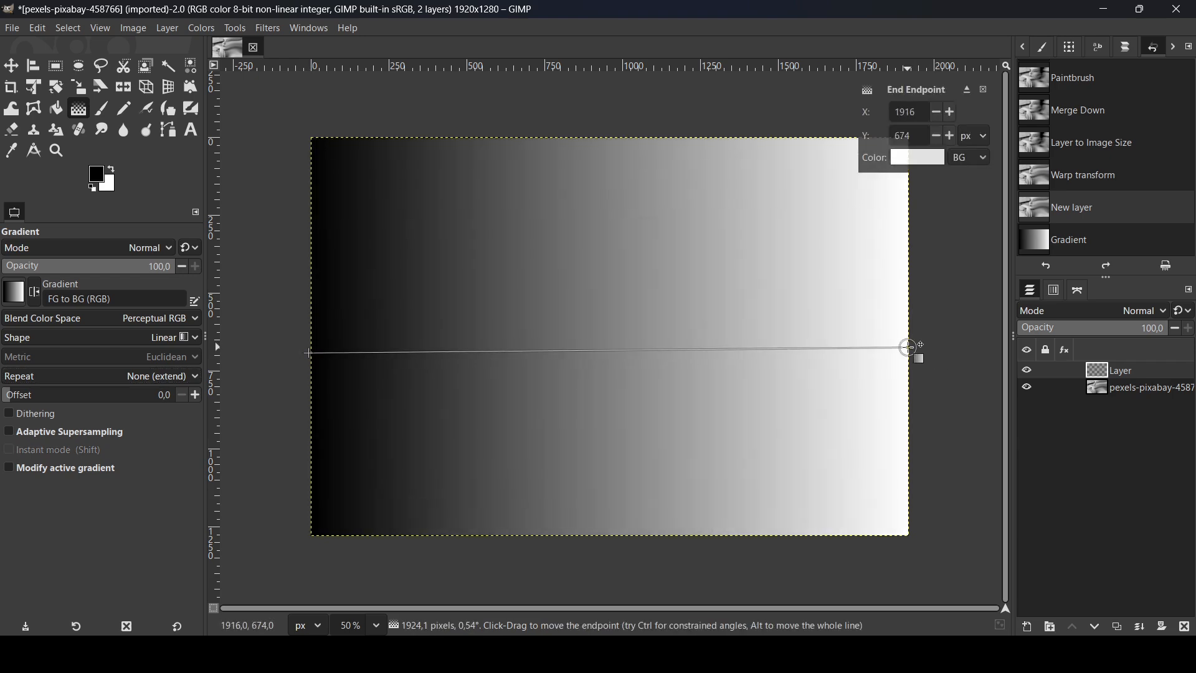
Add a gradient stop at position 33.67 and color it saturated orange, RGB 100, 45.5, 14.5.
{"action": "left_click", "coordinate": [511, 351]}
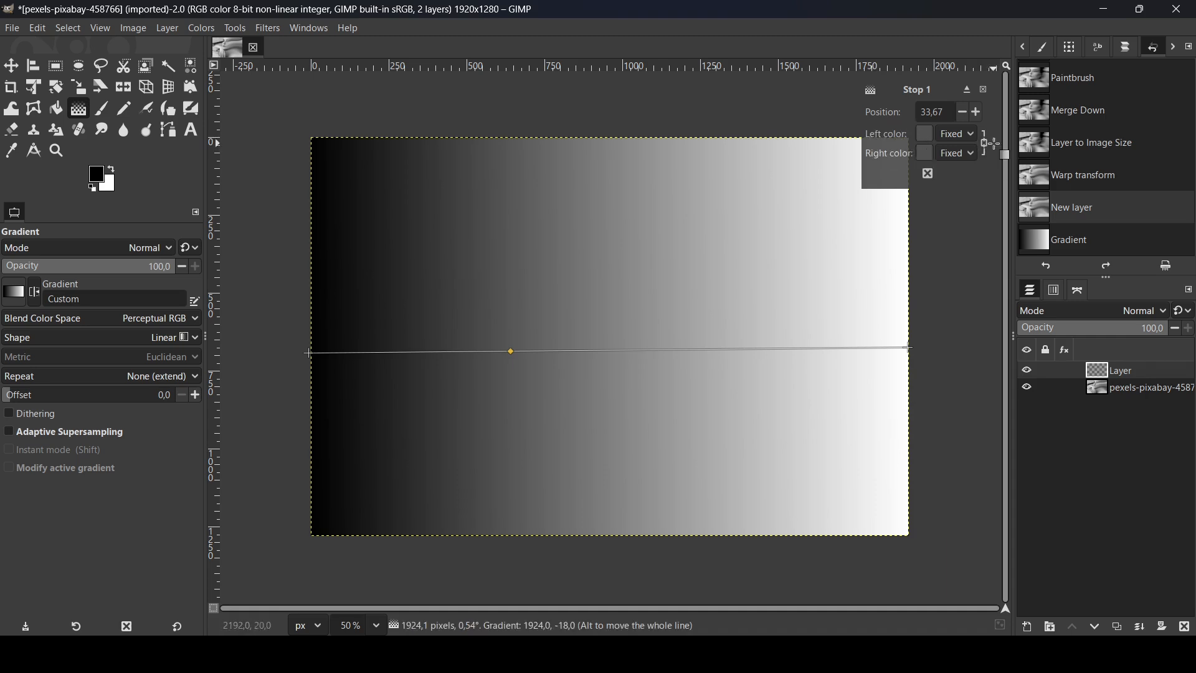
{"action": "left_click", "coordinate": [926, 143]}
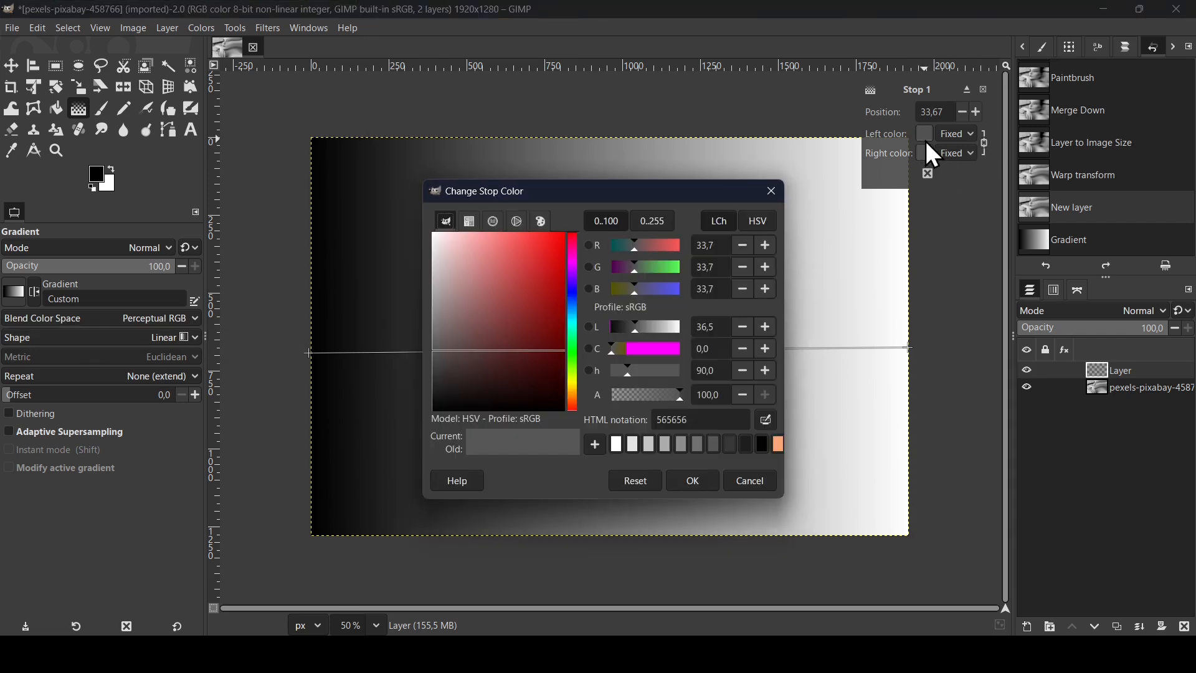
{"action": "left_click", "coordinate": [777, 451]}
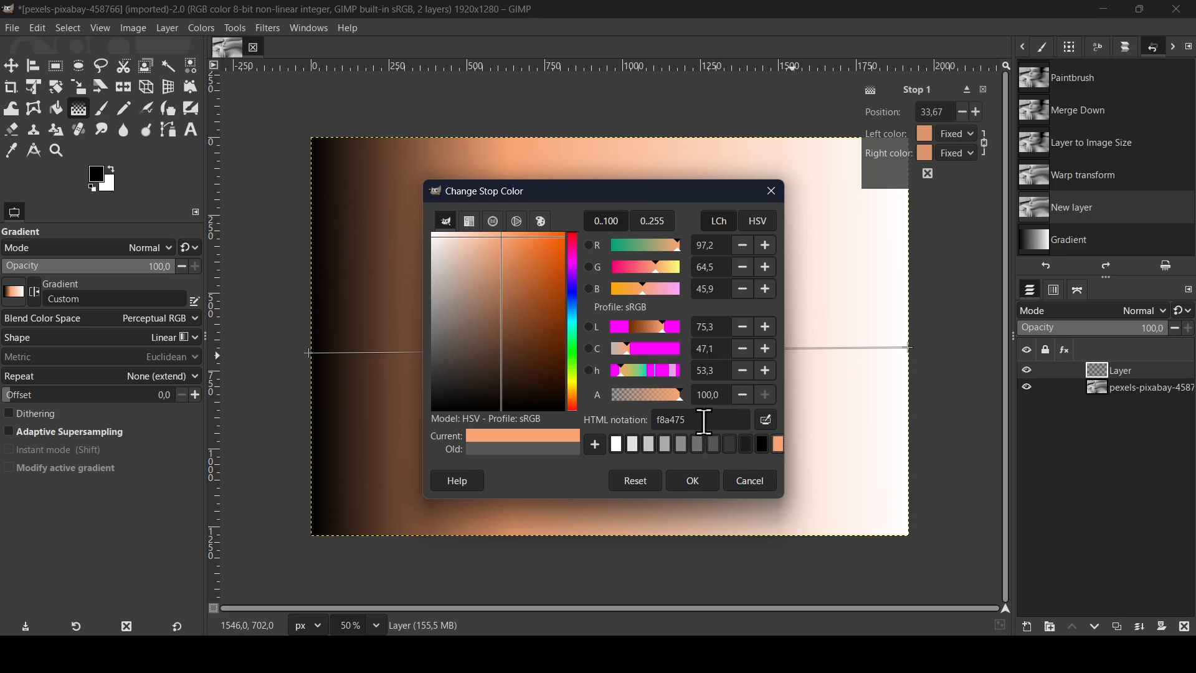
{"action": "left_click", "coordinate": [702, 482]}
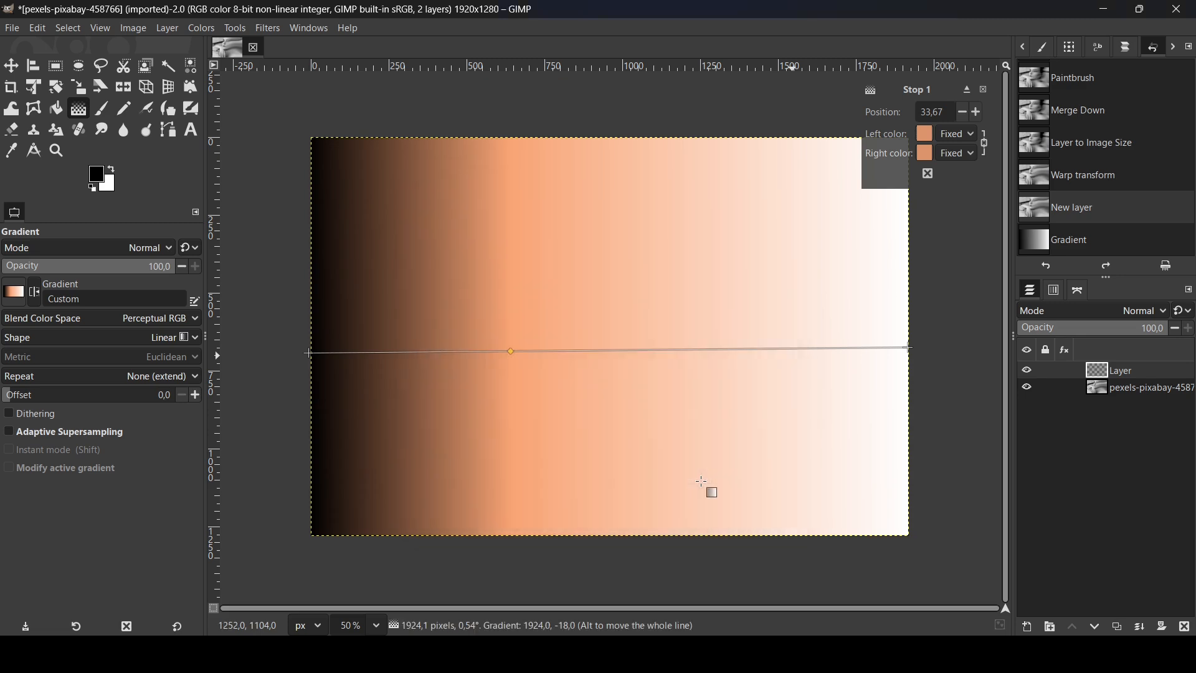
{"action": "left_click", "coordinate": [927, 136]}
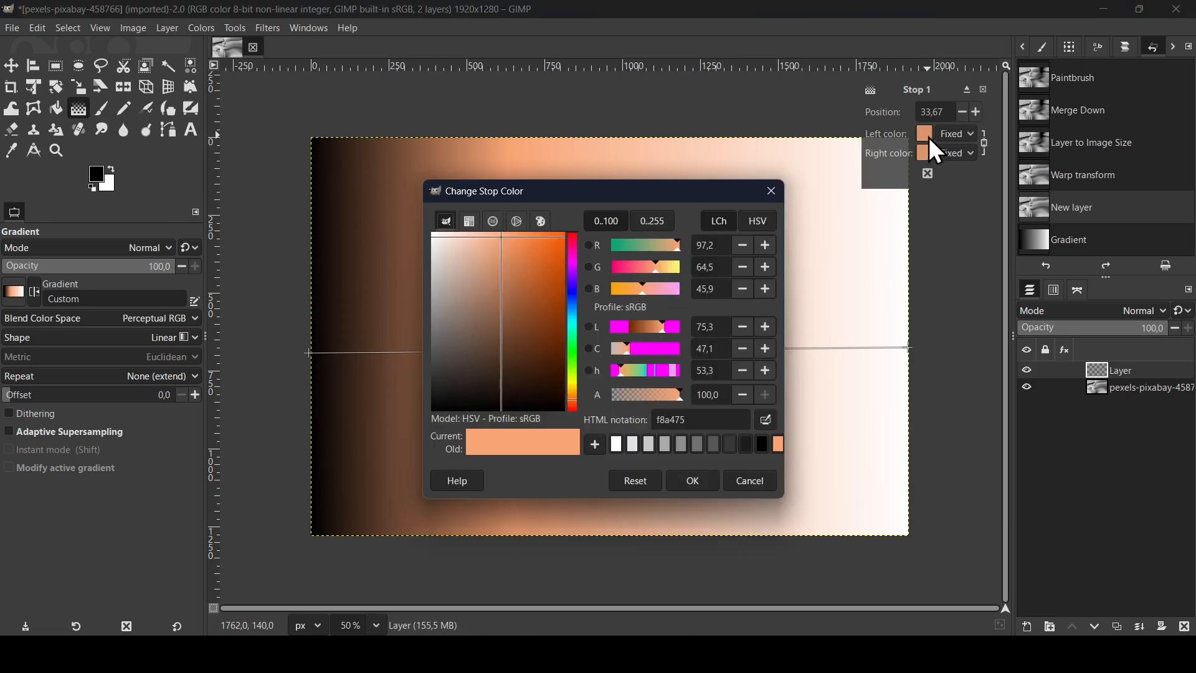
{"action": "left_click", "coordinate": [544, 267]}
{"action": "left_click_drag", "start_coordinate": [544, 268], "coordinate": [547, 216]}
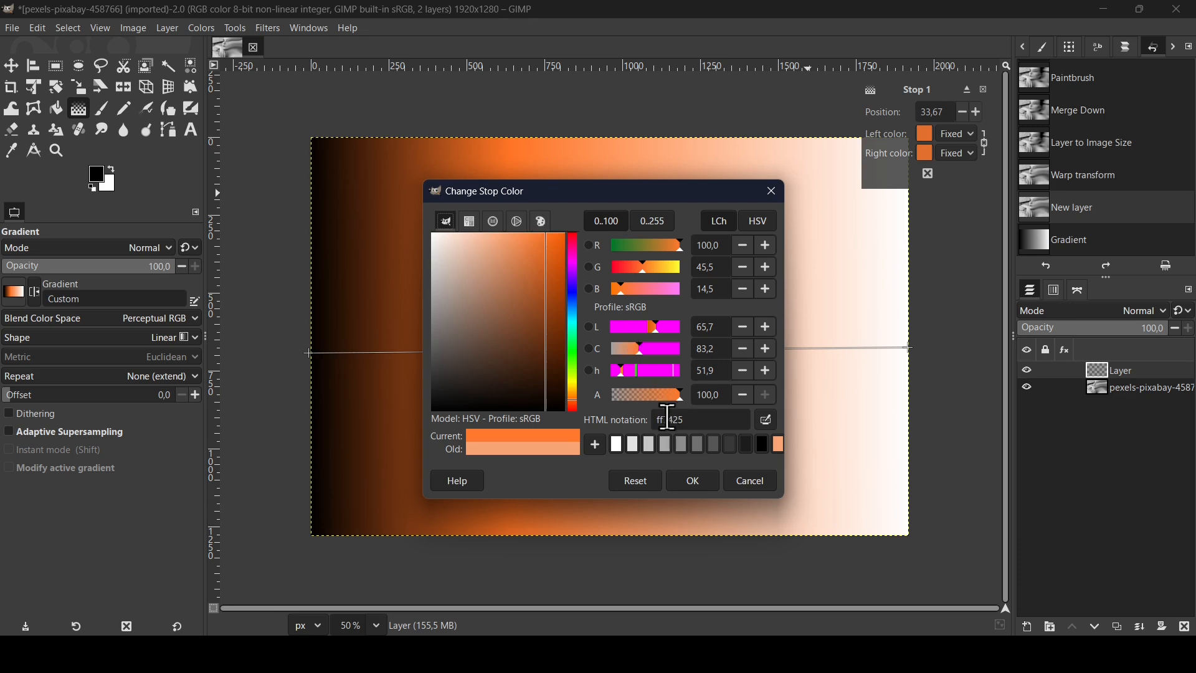
{"action": "left_click", "coordinate": [696, 488]}
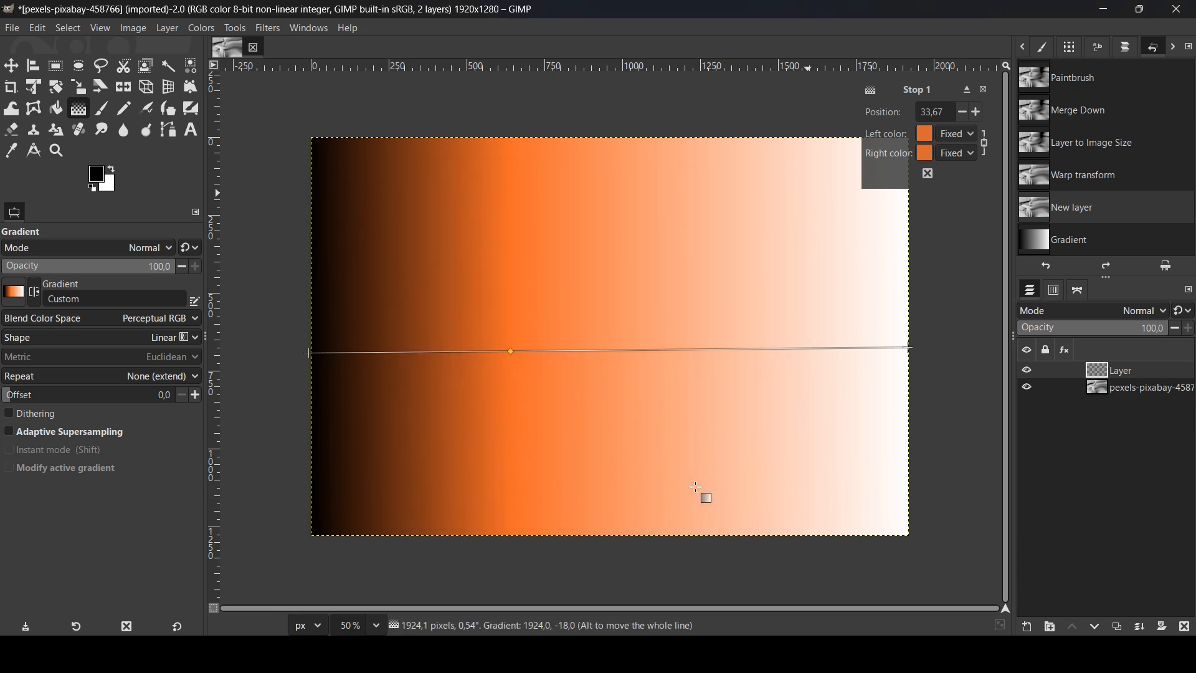
Add a second gradient stop at position 69.23, color it blue 0bb0ff, and commit the gradient.
{"action": "left_click", "coordinate": [724, 350]}
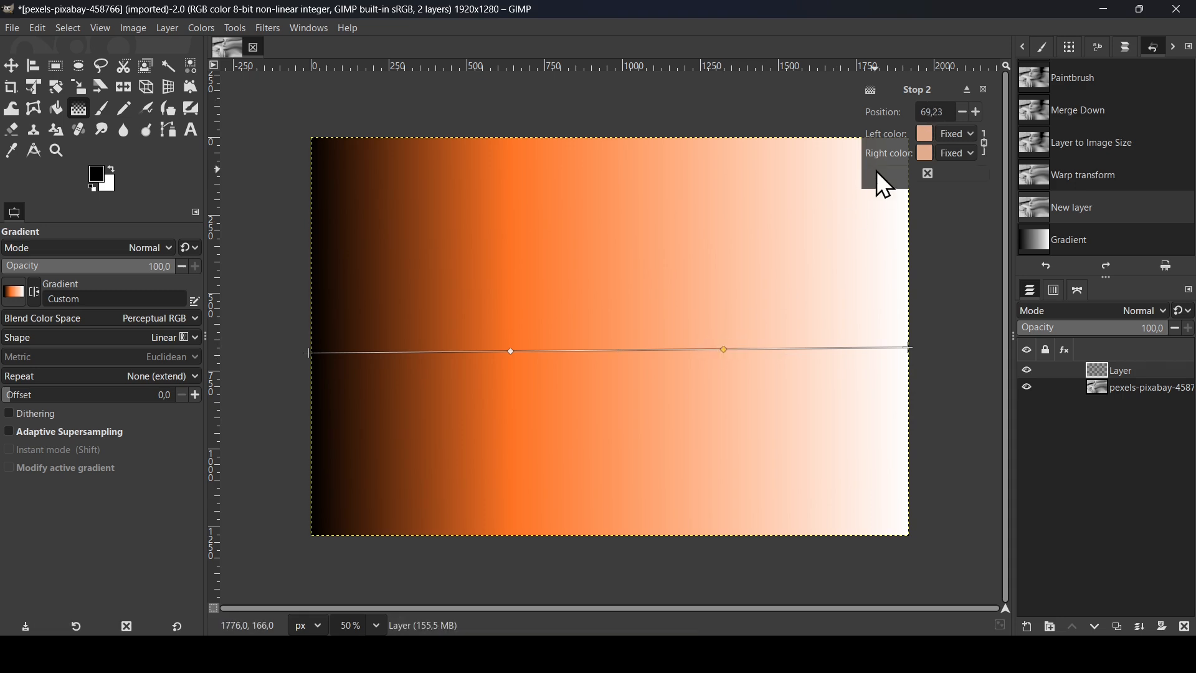
{"action": "left_click", "coordinate": [925, 133]}
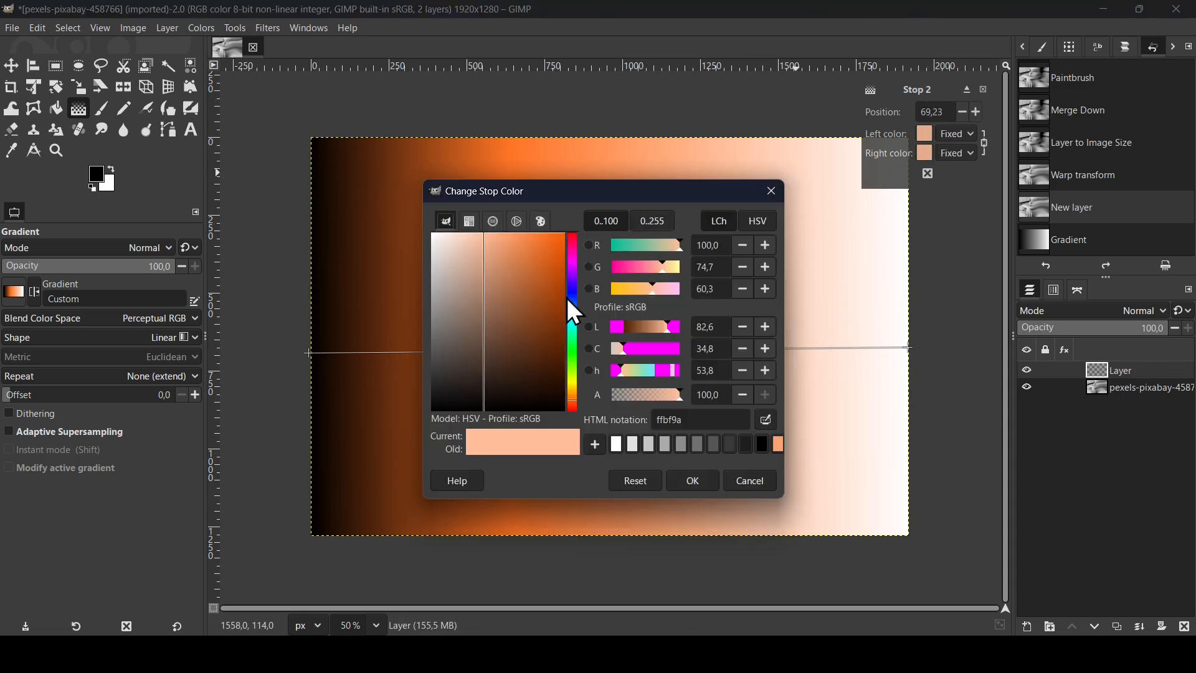
{"action": "left_click", "coordinate": [574, 312]}
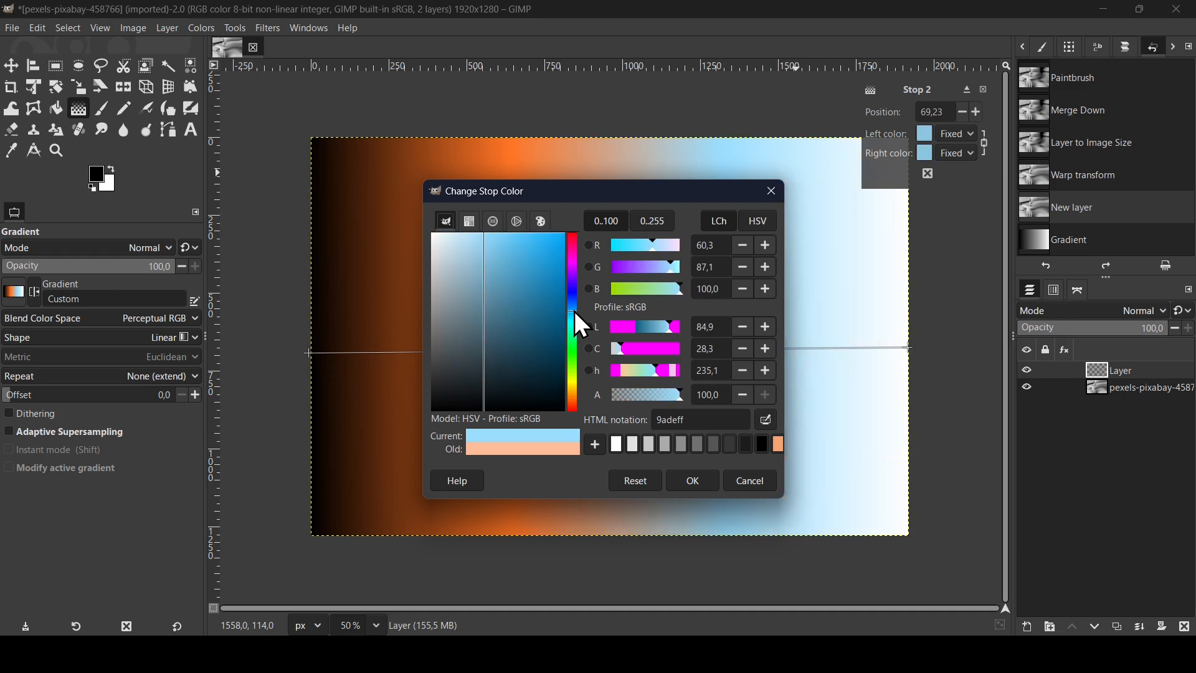
{"action": "left_click_drag", "start_coordinate": [533, 246], "coordinate": [560, 218]}
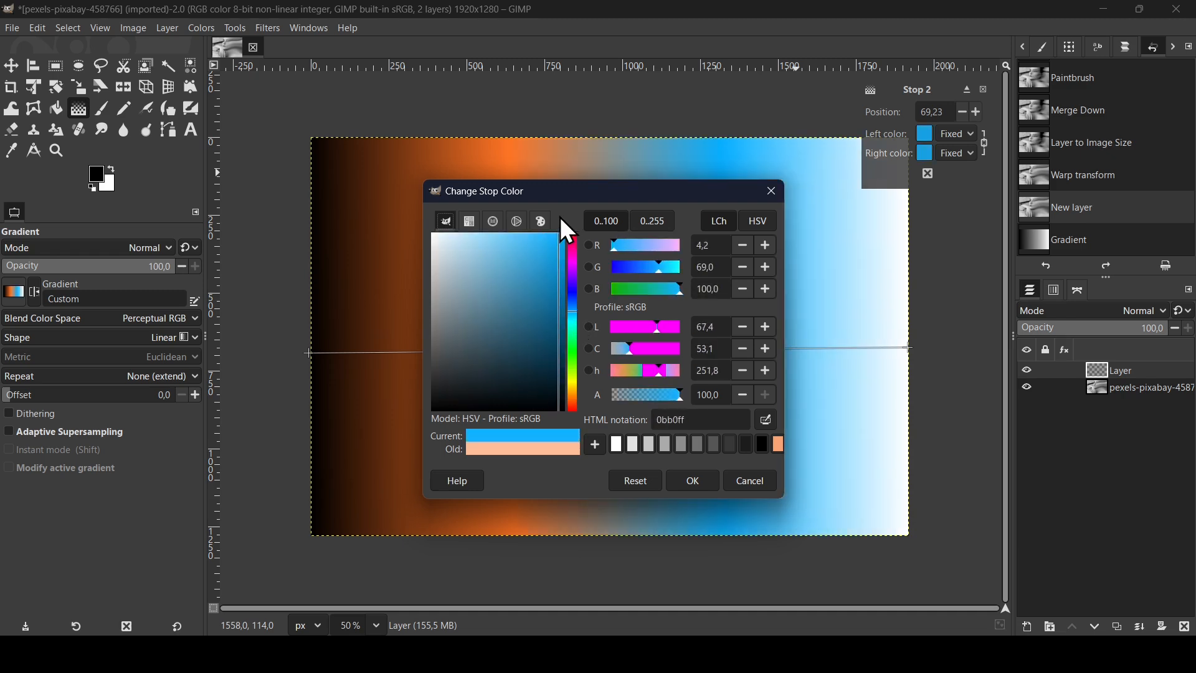
{"action": "left_click_drag", "start_coordinate": [641, 199], "coordinate": [784, 182]}
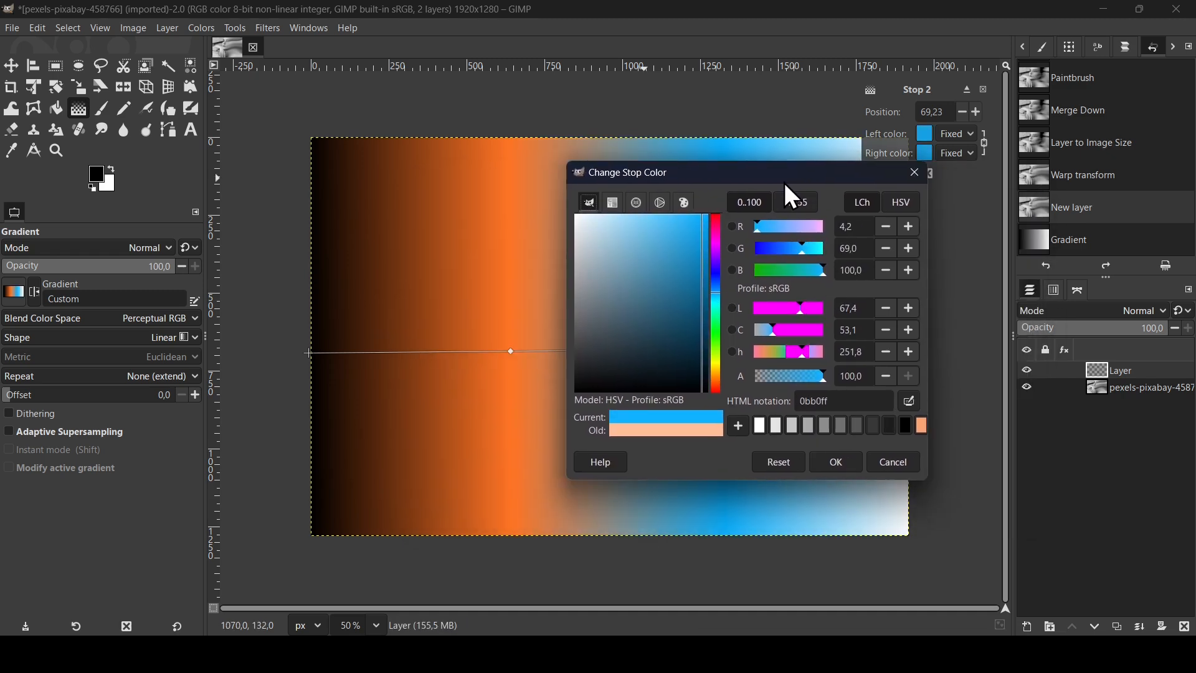
{"action": "left_click", "coordinate": [834, 460]}
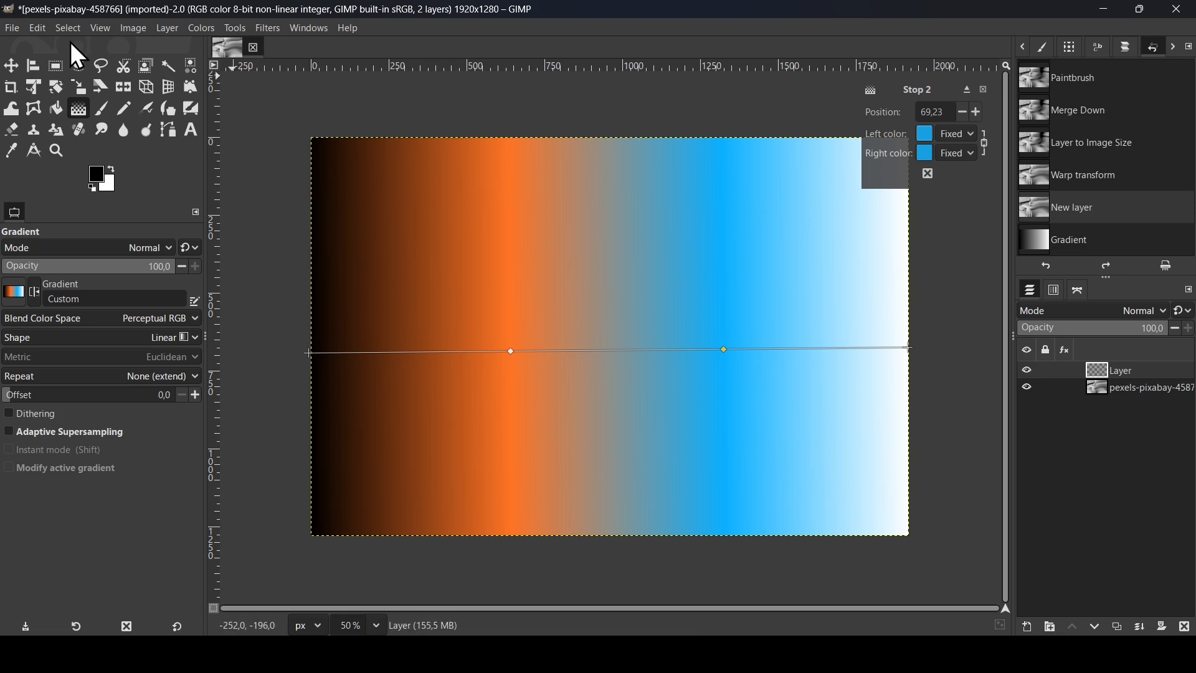
{"action": "left_click", "coordinate": [13, 67]}
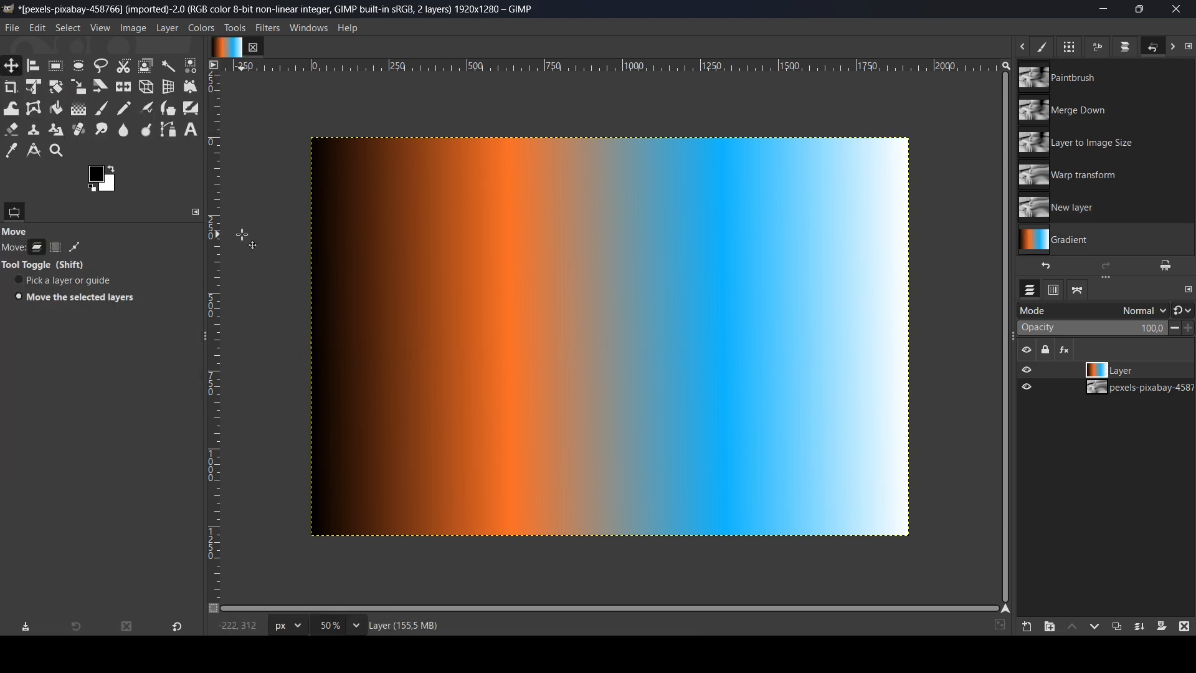
Check the Custom gradient in the Gradient tool's list, and delete the gradient layer above the portrait.
{"action": "left_click", "coordinate": [83, 111]}
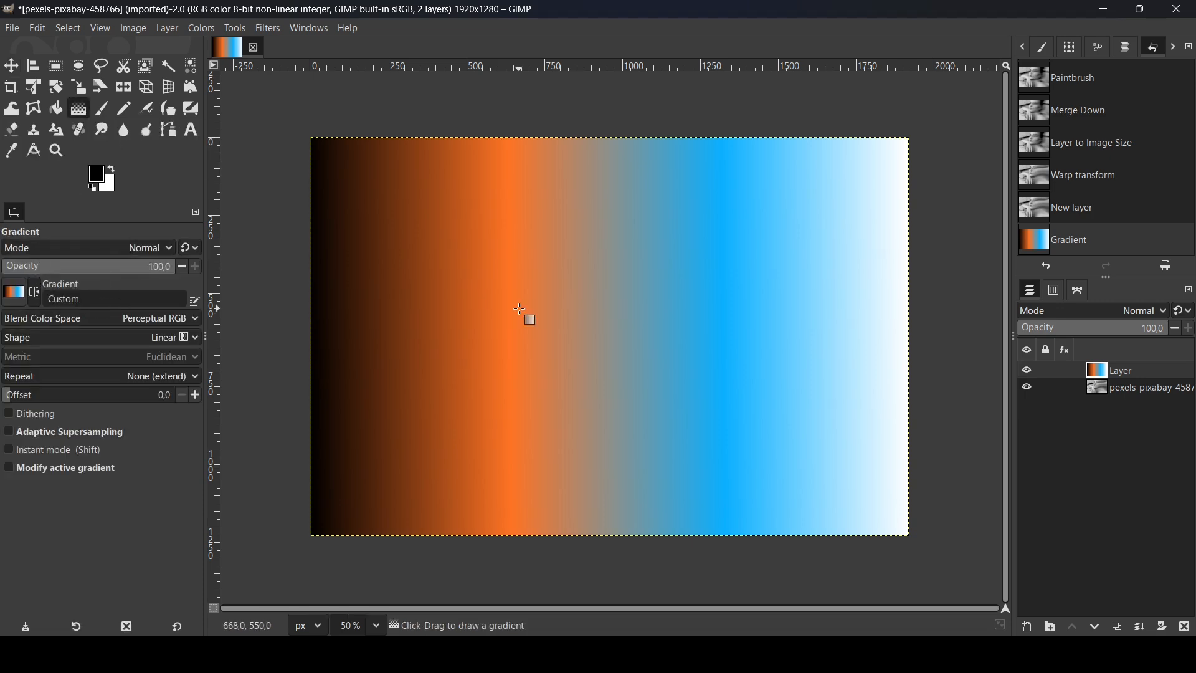
{"action": "left_click", "coordinate": [19, 289]}
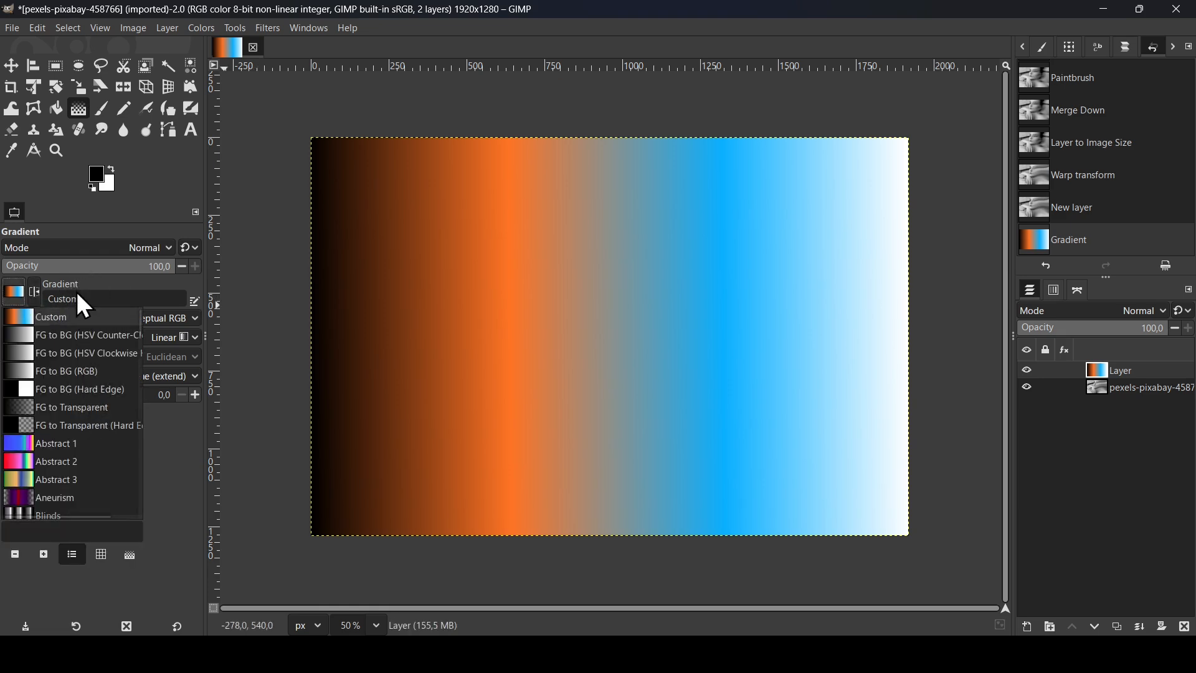
{"action": "left_click", "coordinate": [155, 203]}
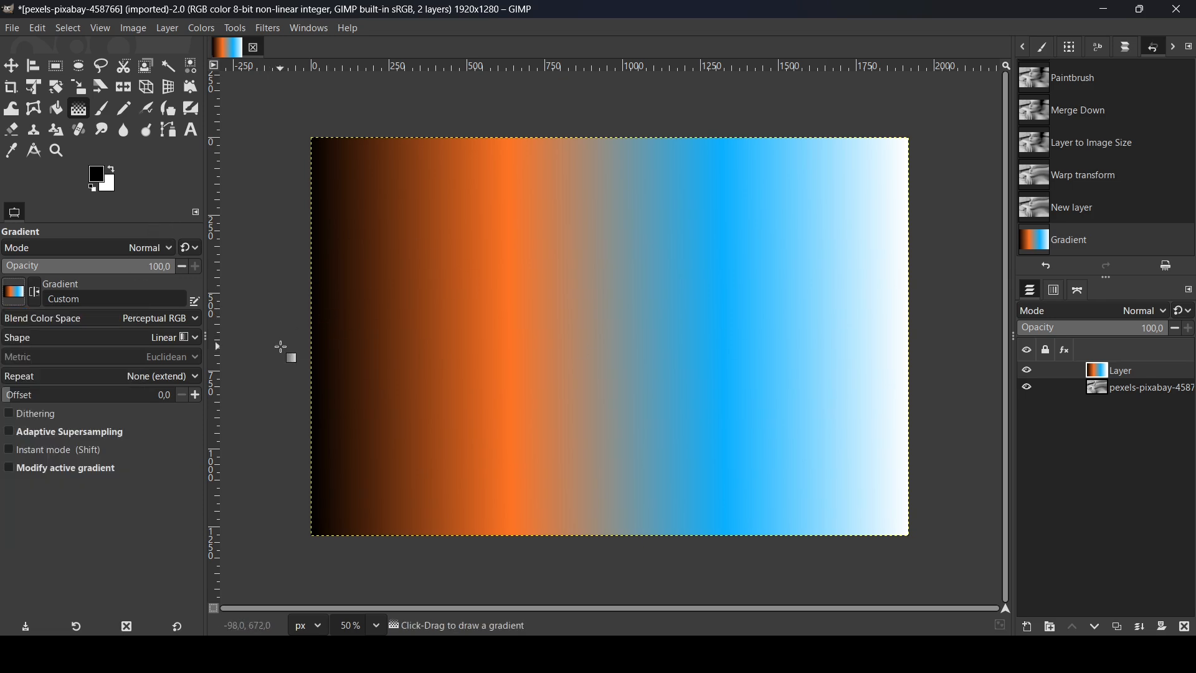
{"action": "left_click", "coordinate": [1027, 370]}
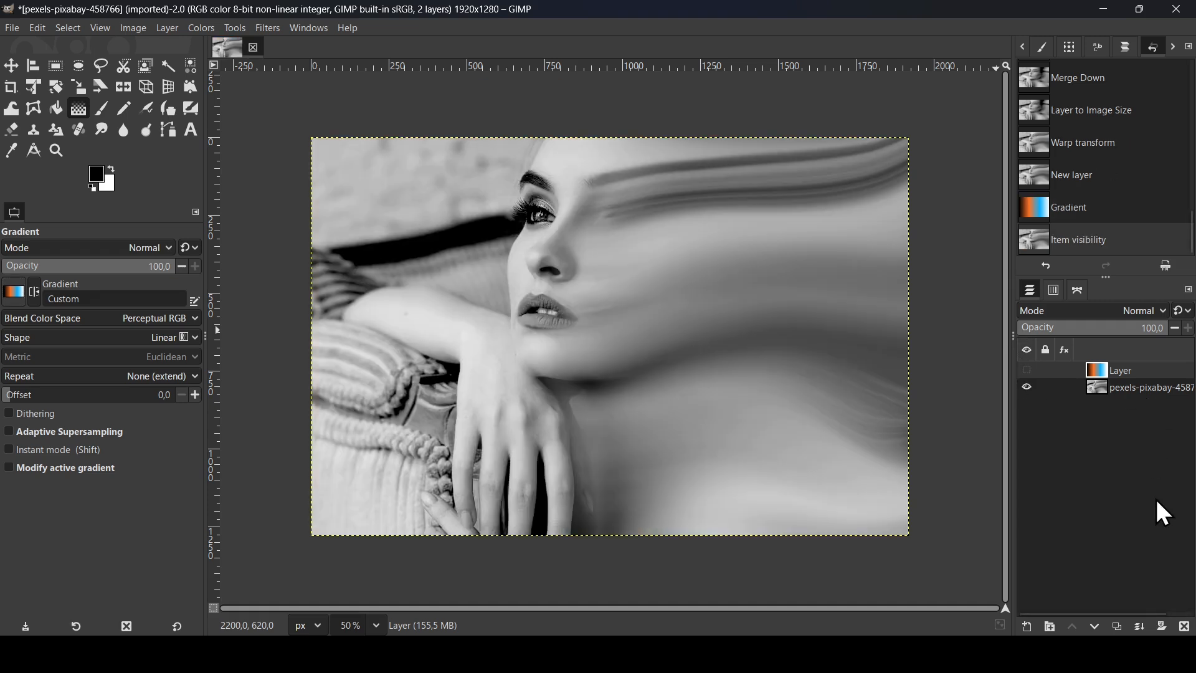
{"action": "left_click", "coordinate": [1184, 626]}
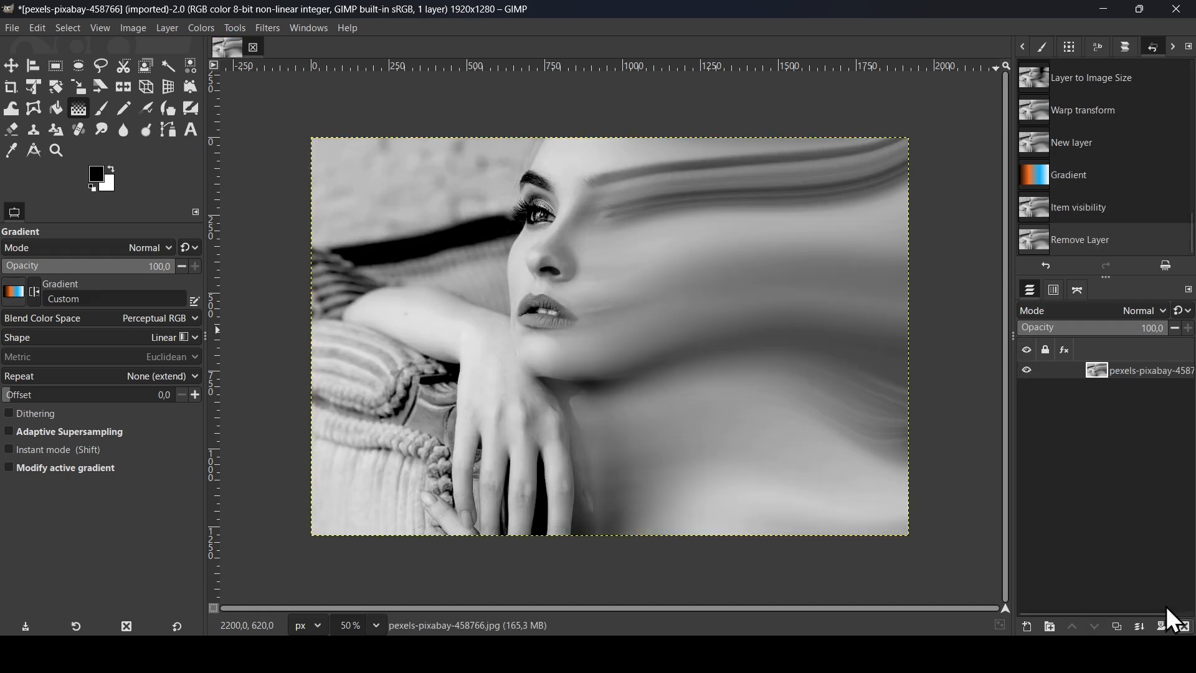
Duplicate the portrait layer and apply a Gradient Map with the custom orange-blue gradient to the copy.
{"action": "left_click", "coordinate": [1117, 626]}
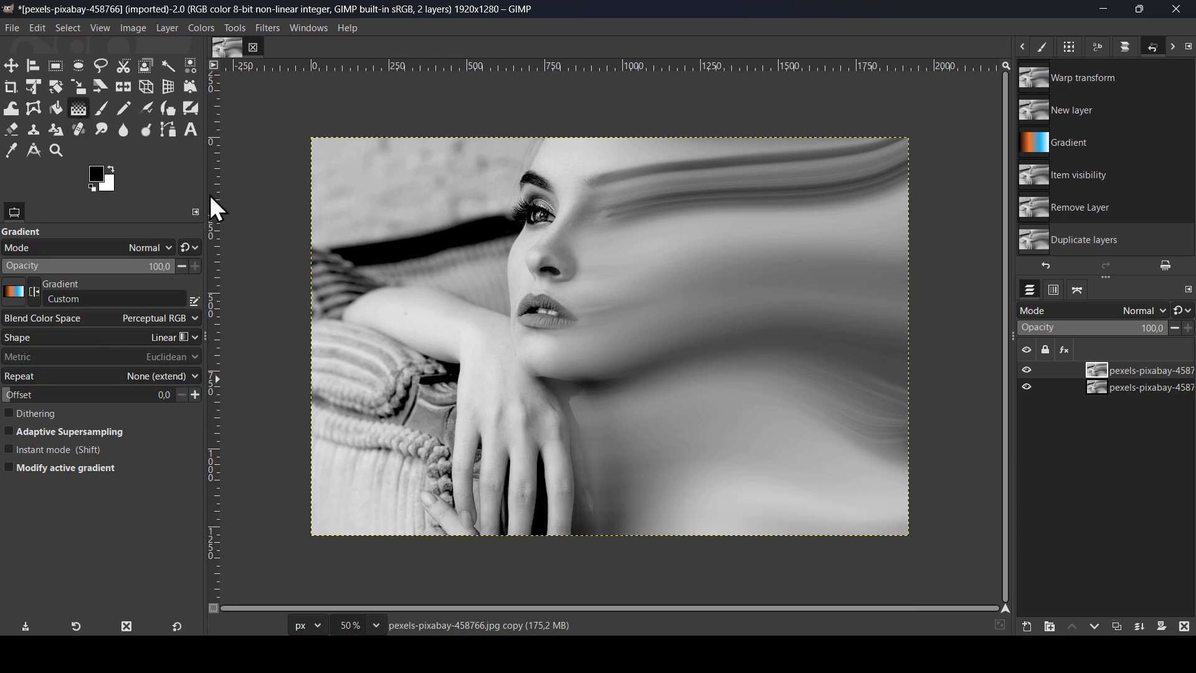
{"action": "left_click", "coordinate": [200, 29]}
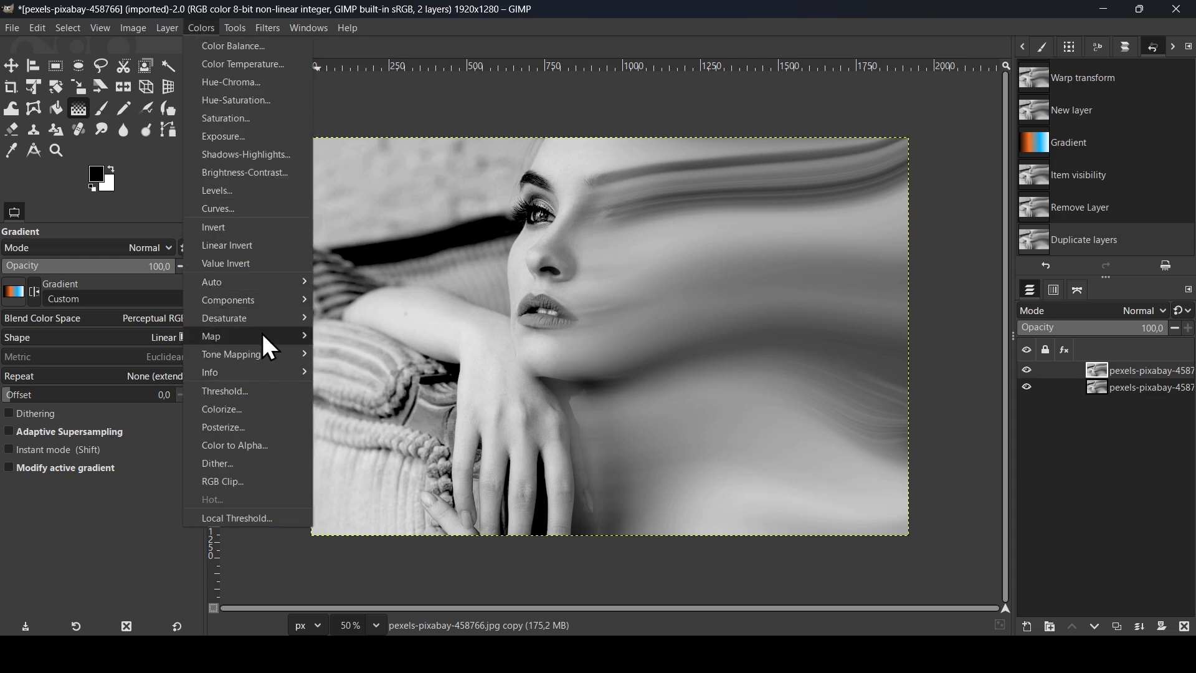
{"action": "mouse_move", "coordinate": [262, 335]}
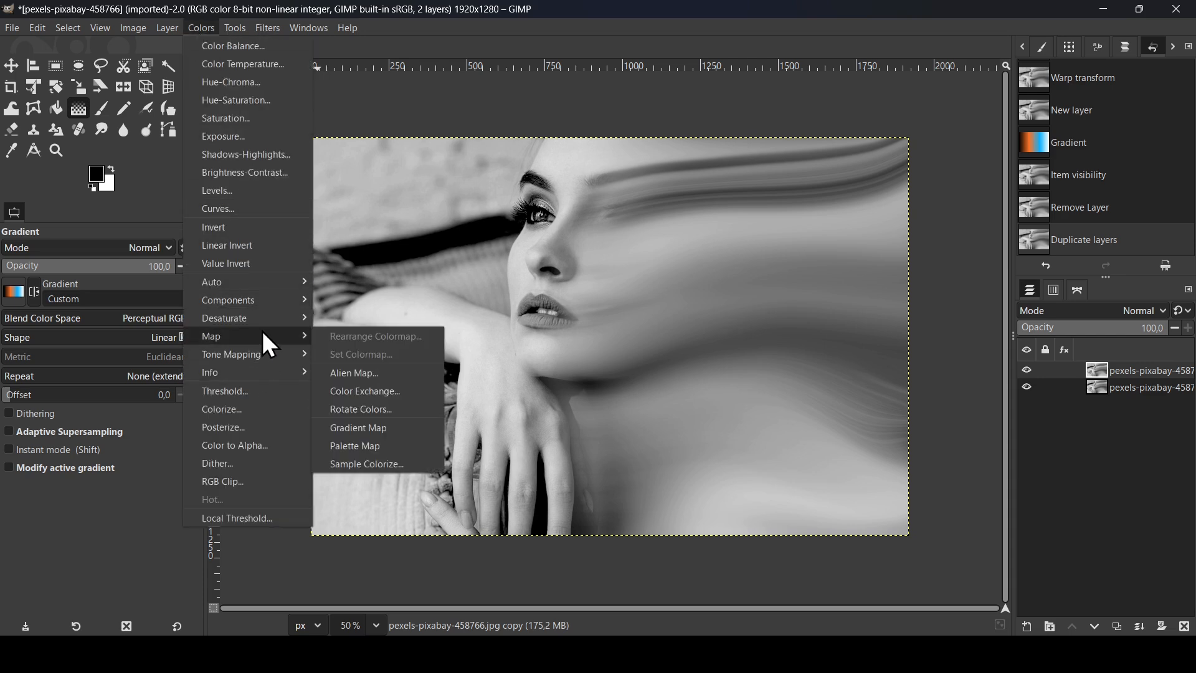
{"action": "left_click", "coordinate": [383, 425]}
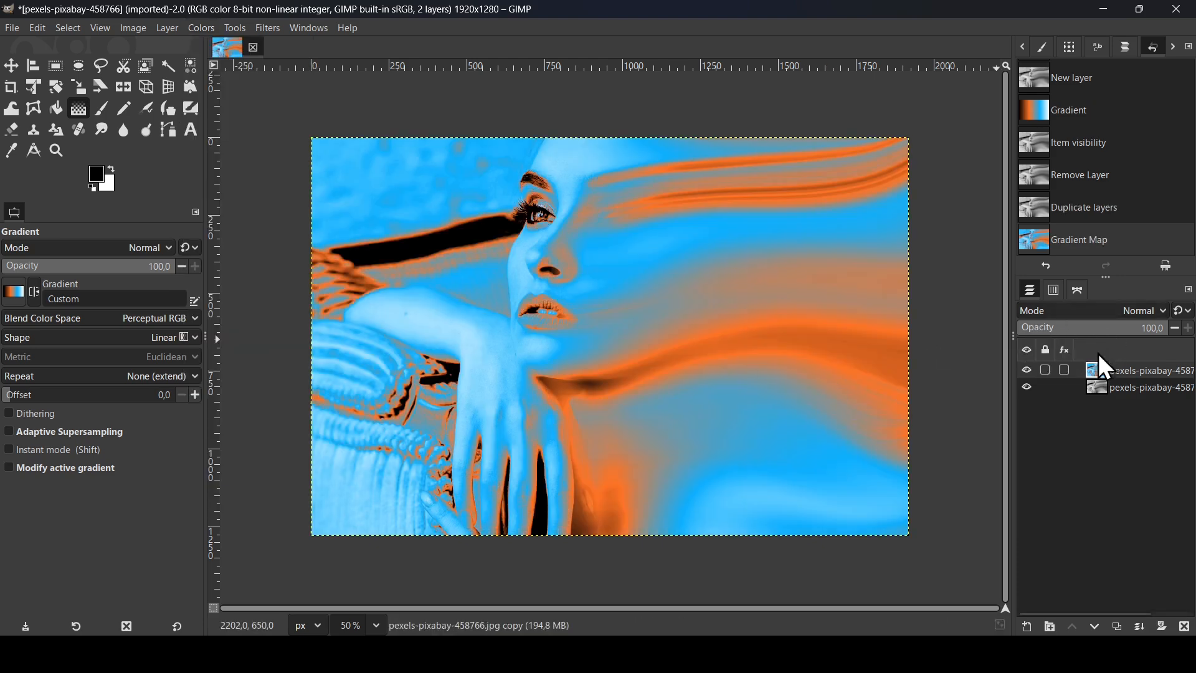
Set the gradient-mapped layer's mode to Overlay, and add a duplicate of it at 27 opacity.
{"action": "left_click", "coordinate": [1116, 306]}
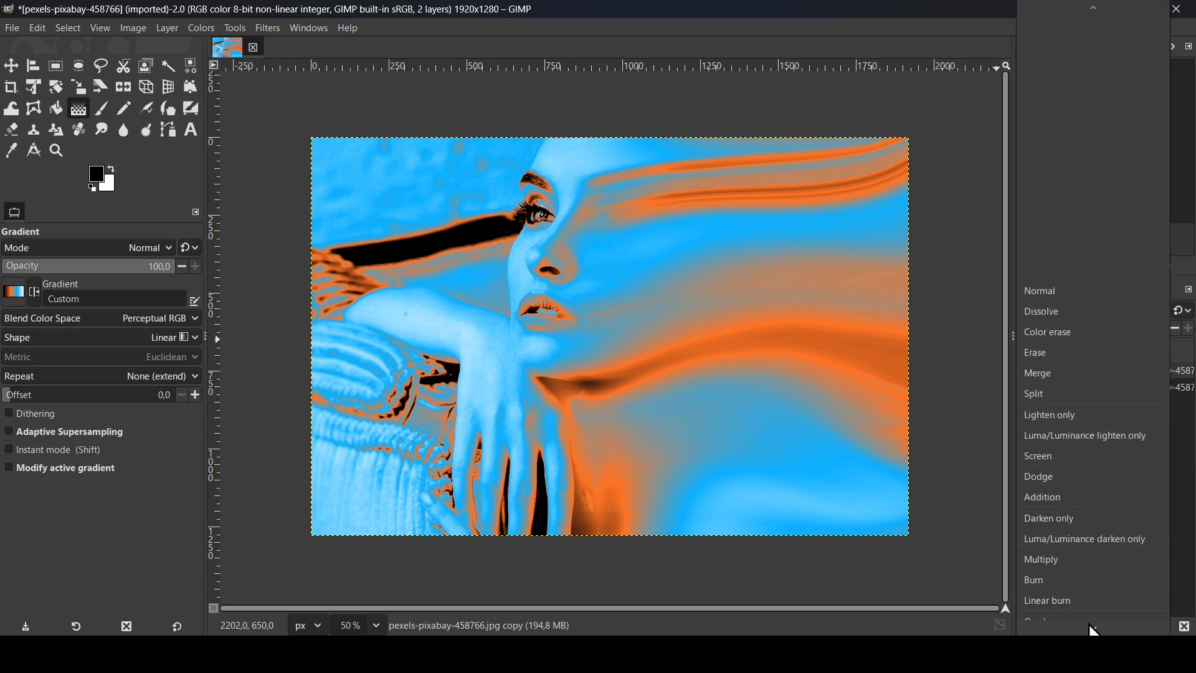
{"action": "left_click", "coordinate": [1086, 585]}
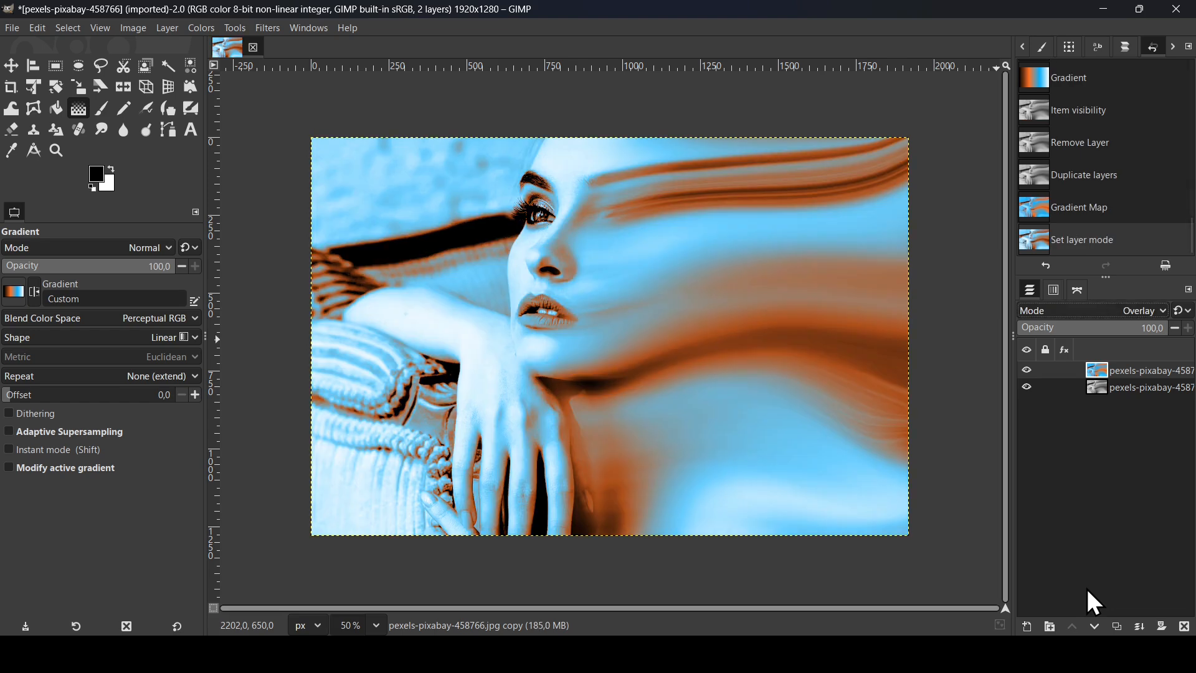
{"action": "left_click", "coordinate": [1117, 625]}
{"action": "left_click", "coordinate": [1084, 329]}
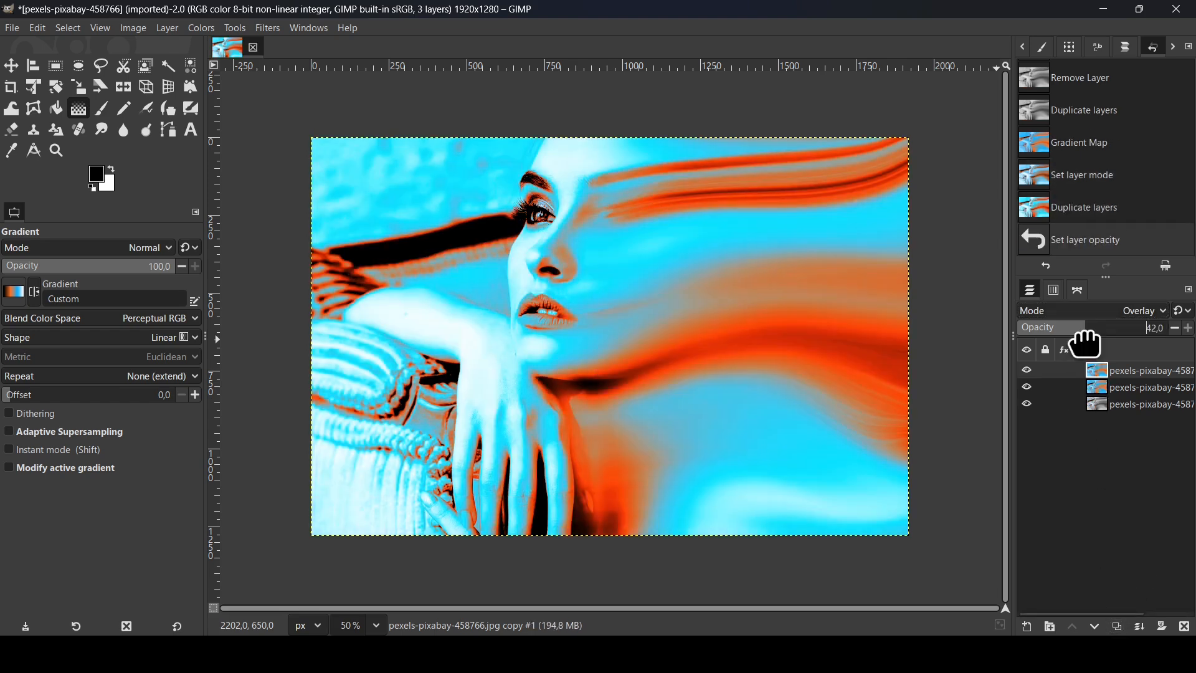
{"action": "left_click_drag", "start_coordinate": [1084, 335], "coordinate": [1071, 335]}
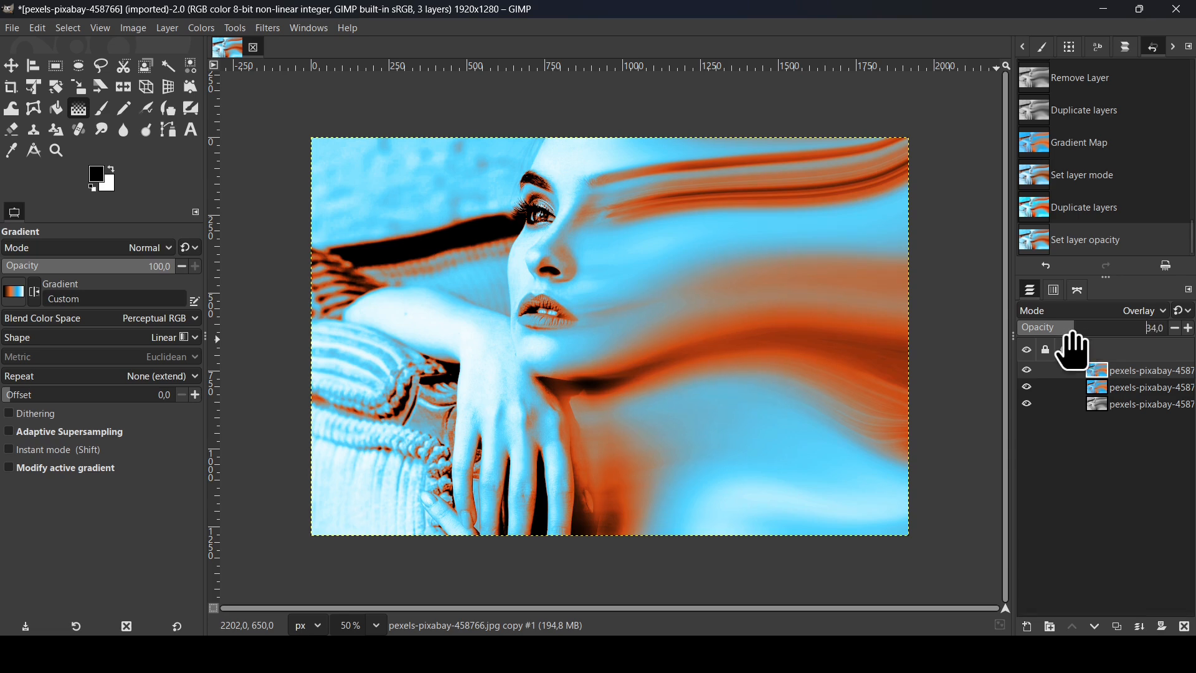
{"action": "left_click_drag", "start_coordinate": [1072, 333], "coordinate": [1062, 340]}
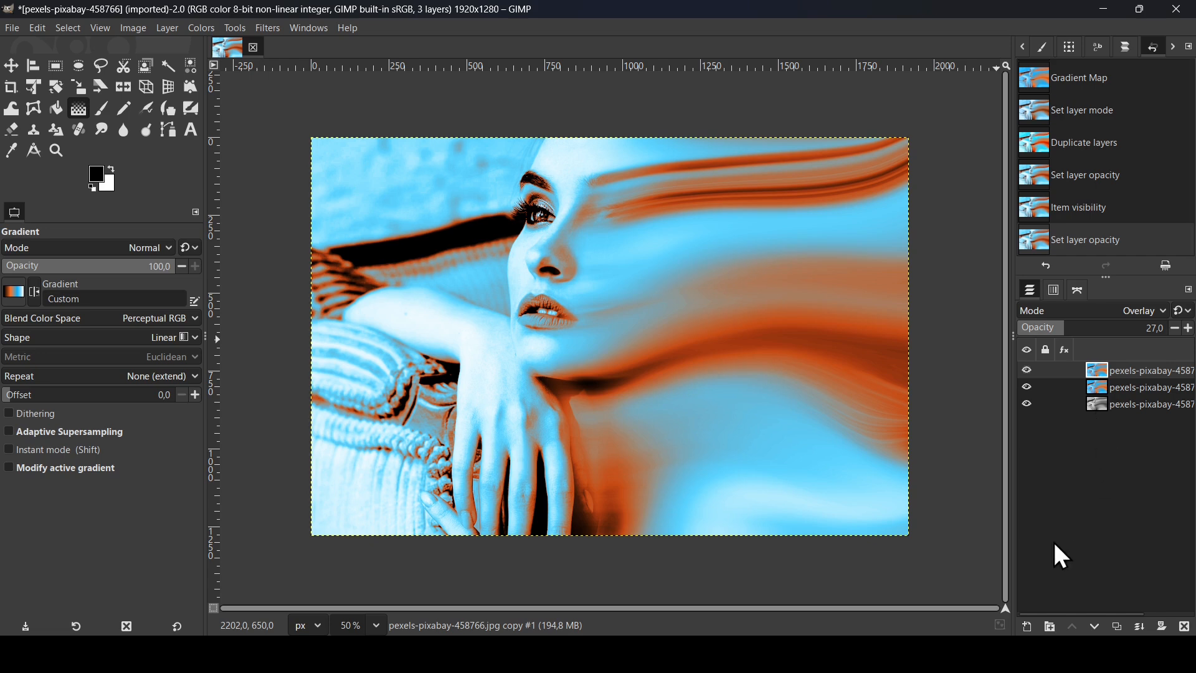
Create a new 1920 × 1280 px layer filled with transparency above the two Overlay layers.
{"action": "left_click", "coordinate": [1028, 626]}
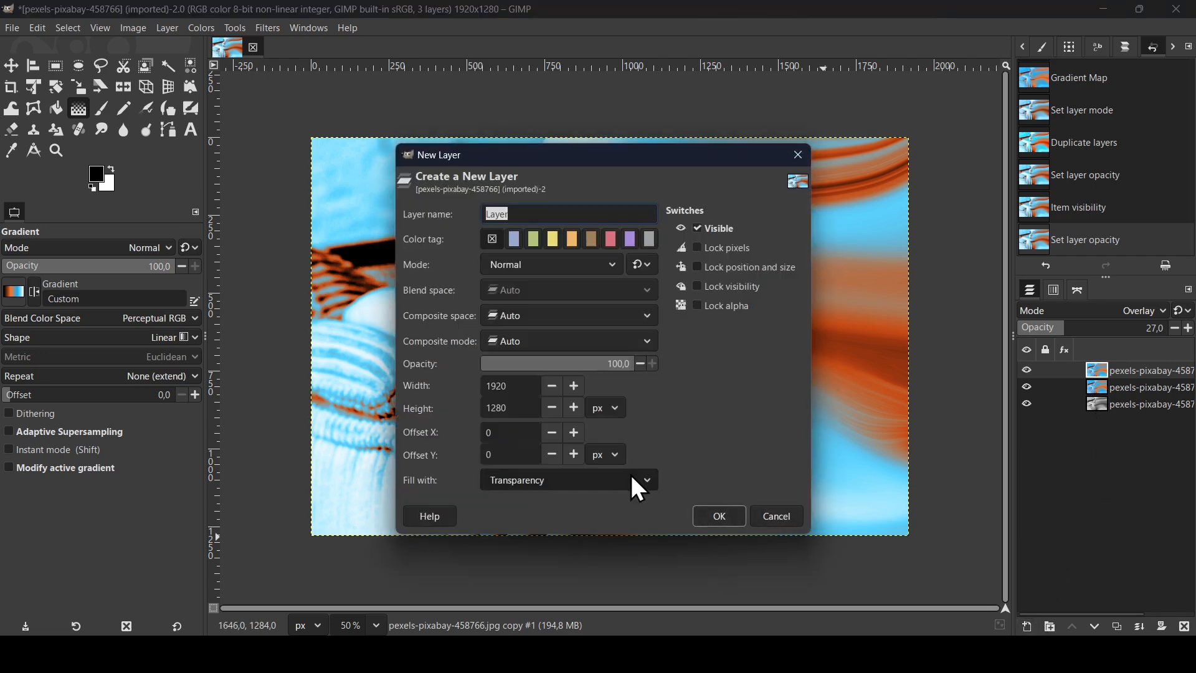
{"action": "left_click", "coordinate": [733, 517]}
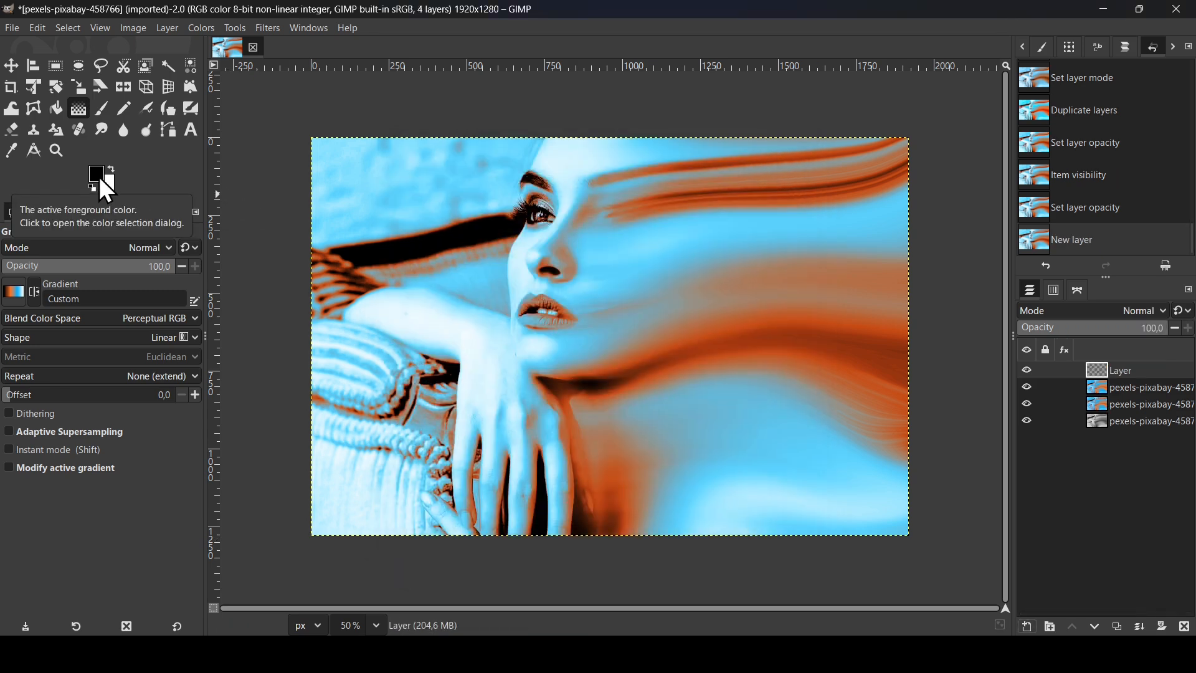
Fill the new transparent layer with the black foreground color and set its mode to Screen.
{"action": "left_click_drag", "start_coordinate": [99, 177], "coordinate": [674, 311]}
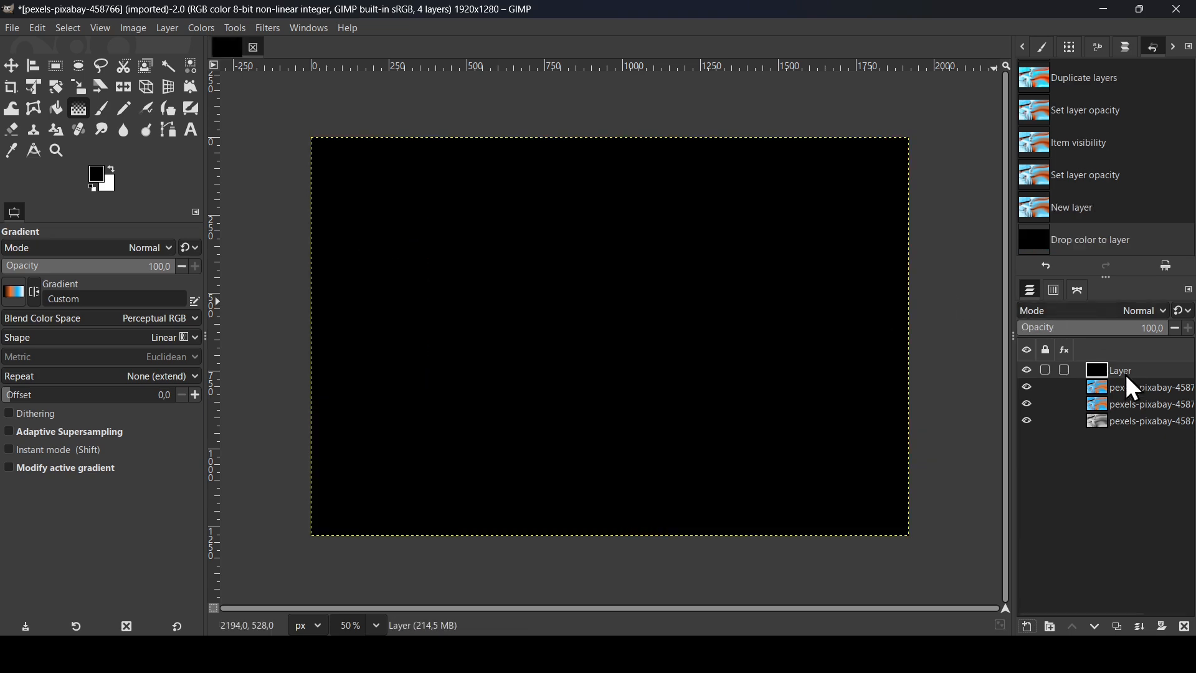
{"action": "left_click", "coordinate": [1089, 309]}
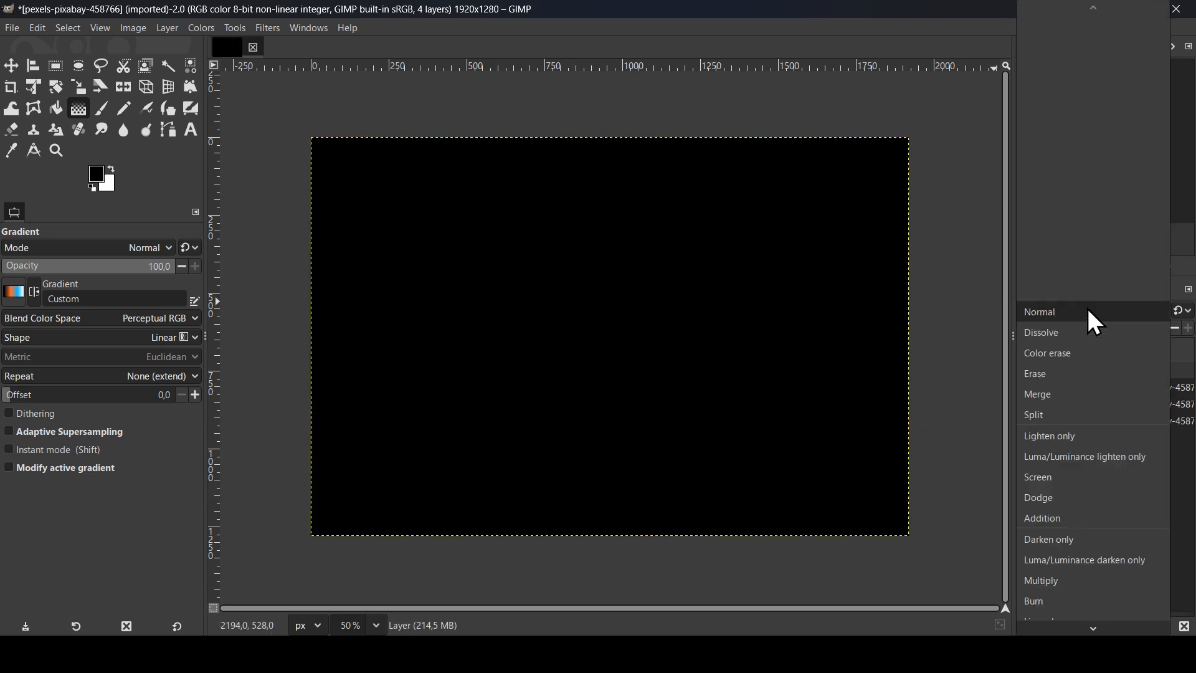
{"action": "left_click", "coordinate": [1077, 484]}
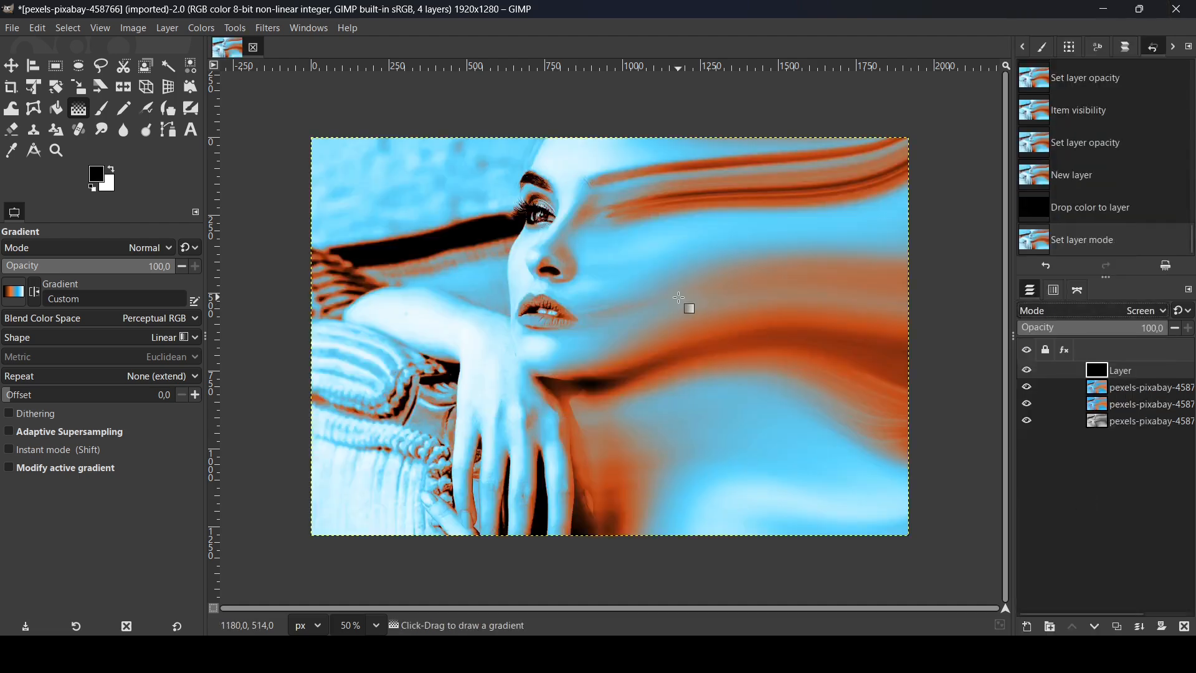
Start the CIE lch Noise filter on the black Screen layer, with chroma and hue both set to 0.
{"action": "scroll", "coordinate": [689, 307], "scroll_direction": "up", "scroll_amount": 2}
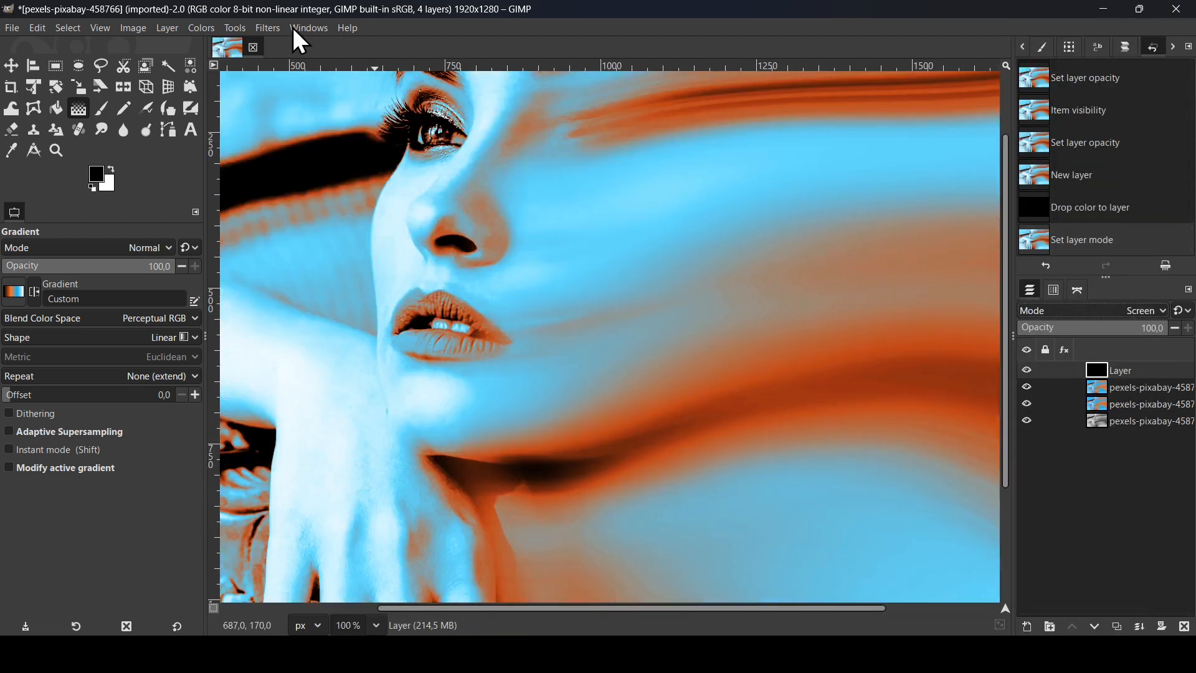
{"action": "left_click", "coordinate": [252, 30]}
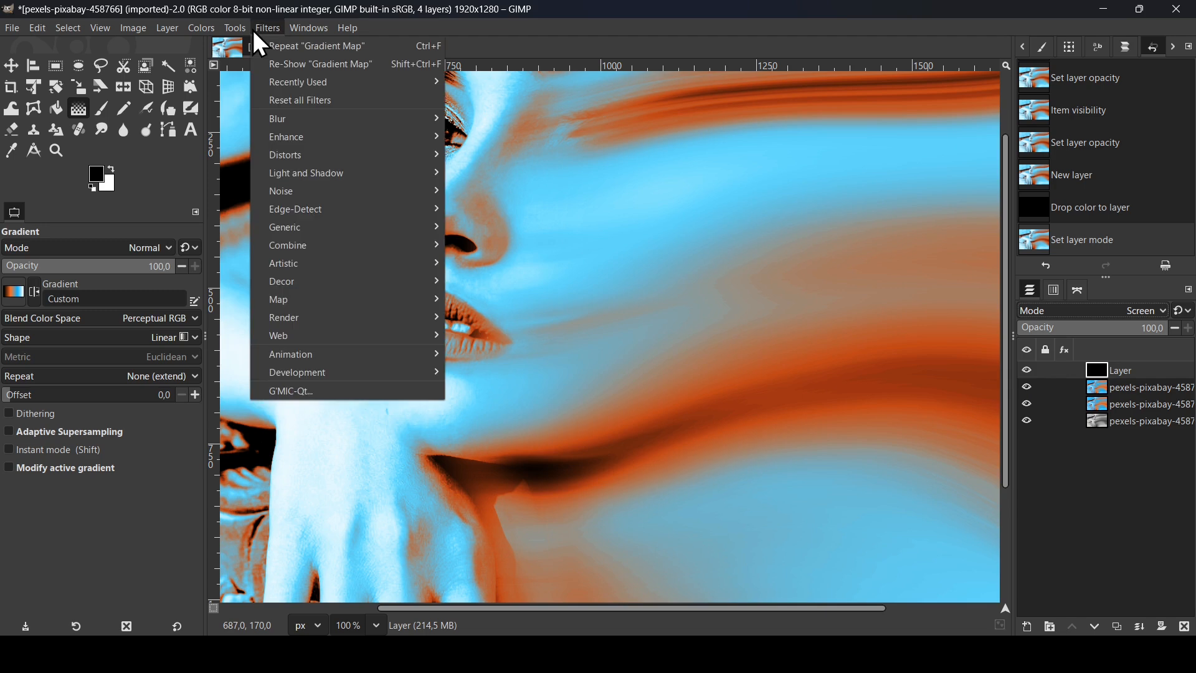
{"action": "mouse_move", "coordinate": [304, 193]}
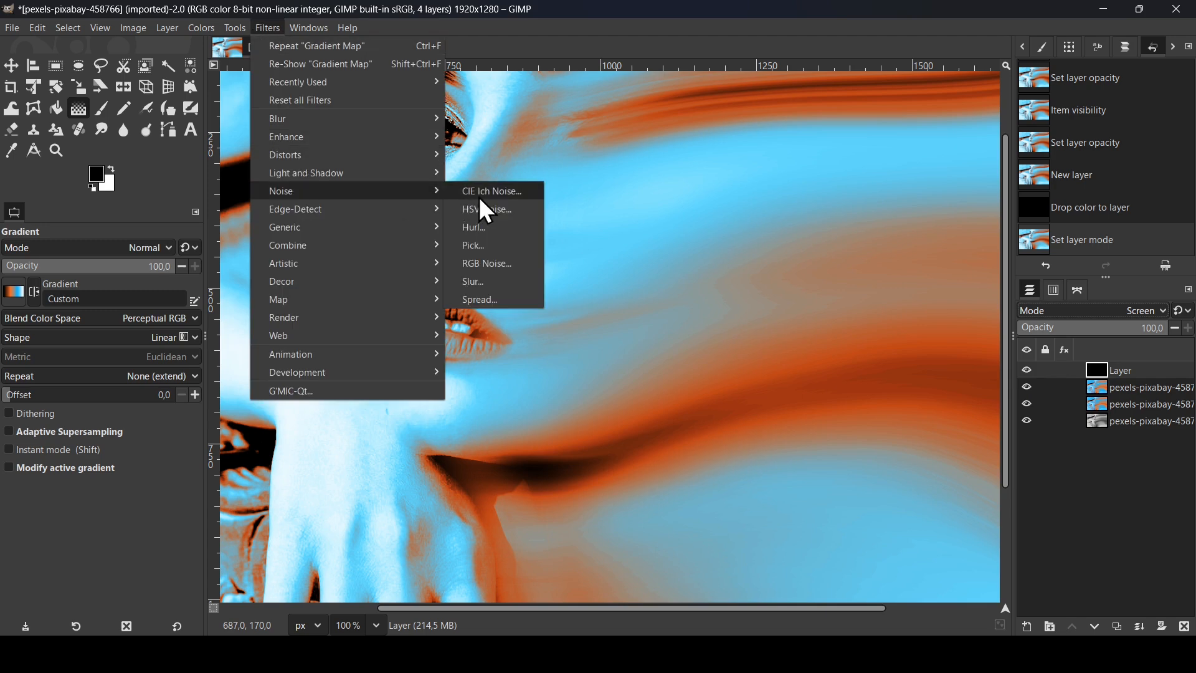
{"action": "left_click", "coordinate": [529, 191]}
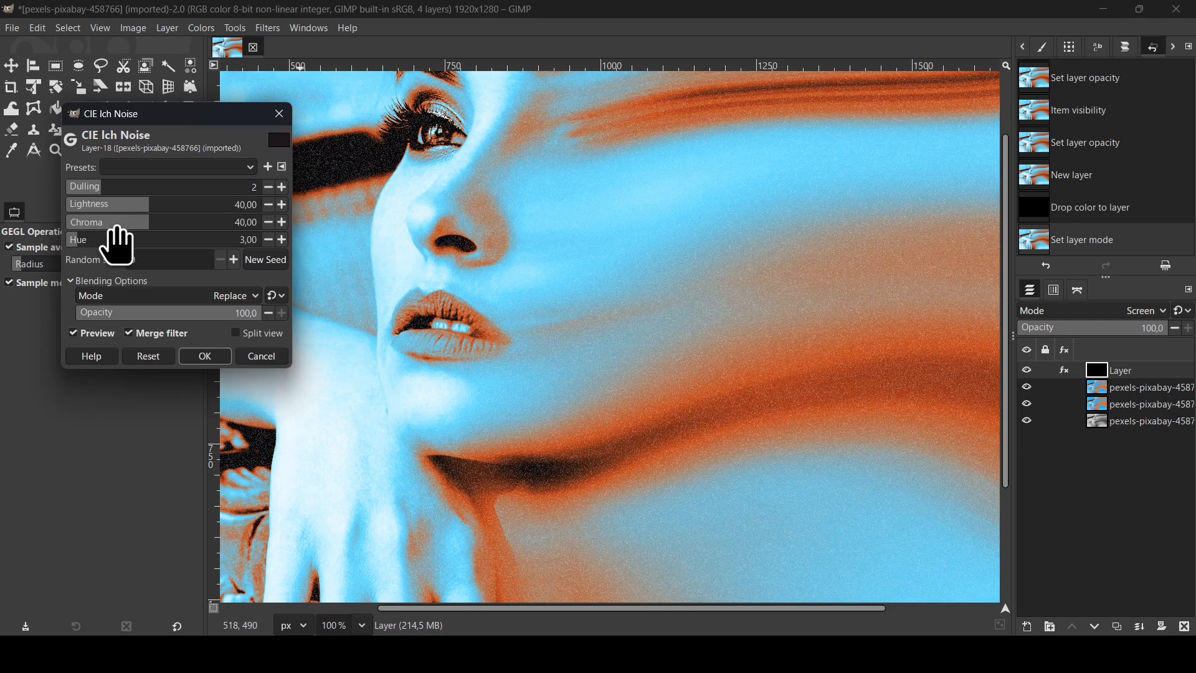
{"action": "left_click_drag", "start_coordinate": [124, 225], "coordinate": [21, 222]}
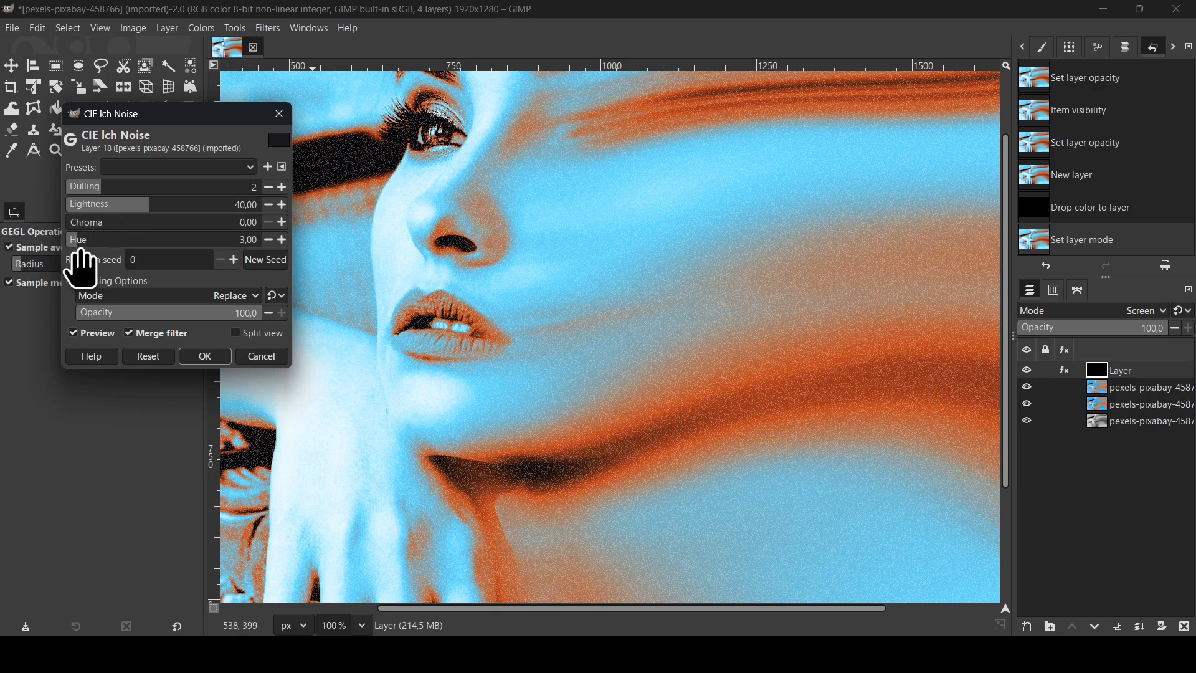
{"action": "left_click_drag", "start_coordinate": [80, 265], "coordinate": [47, 246]}
Set the noise's dulling to 4 and lightness to about 67.77, and apply the filter.
{"action": "left_click_drag", "start_coordinate": [132, 194], "coordinate": [195, 207]}
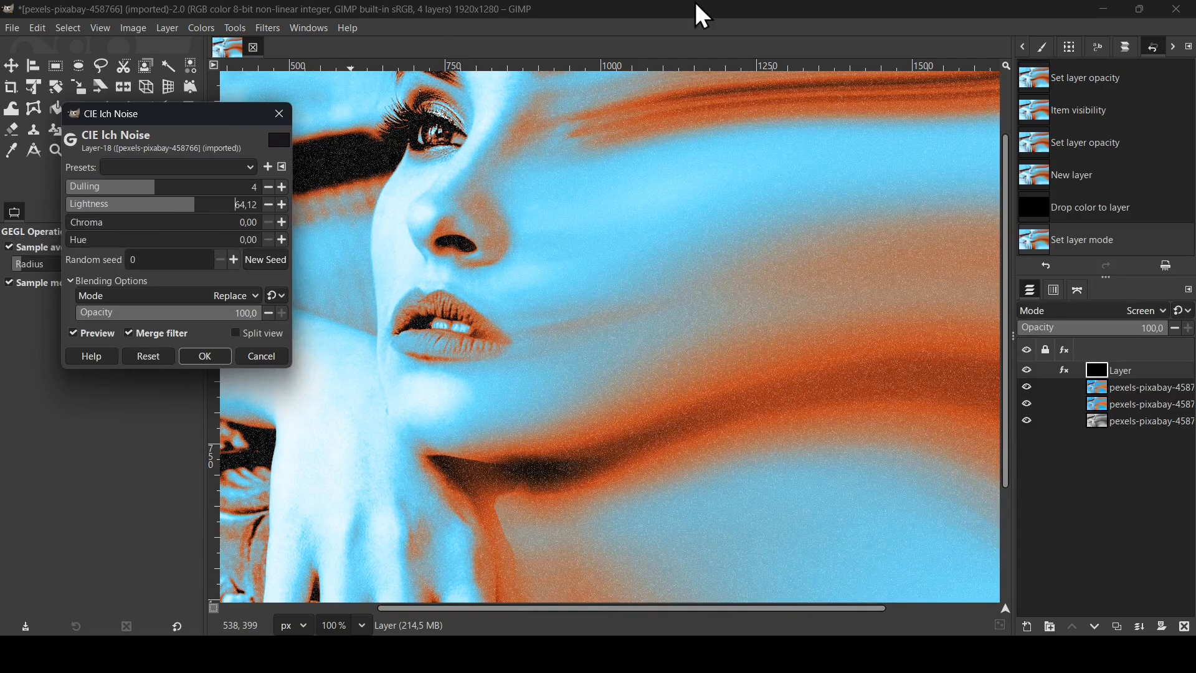
{"action": "left_click", "coordinate": [712, 3]}
{"action": "key", "text": "minus"}
{"action": "key", "text": "minus"}
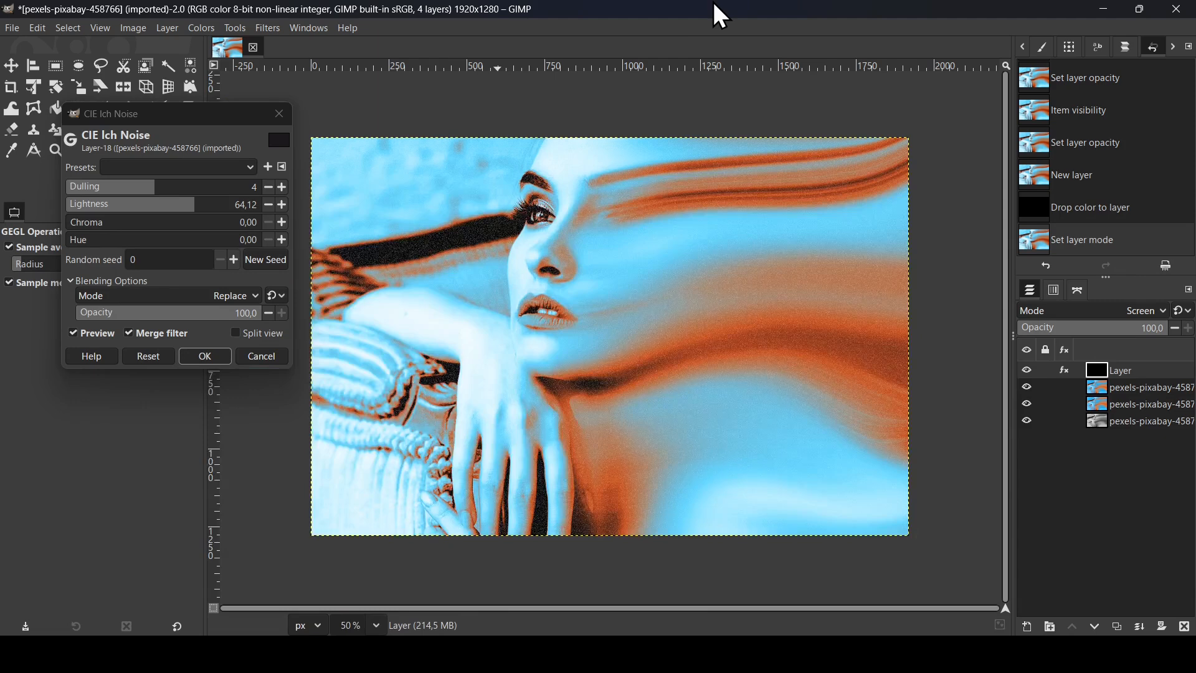
{"action": "left_click", "coordinate": [100, 180]}
{"action": "left_click_drag", "start_coordinate": [102, 191], "coordinate": [201, 231]}
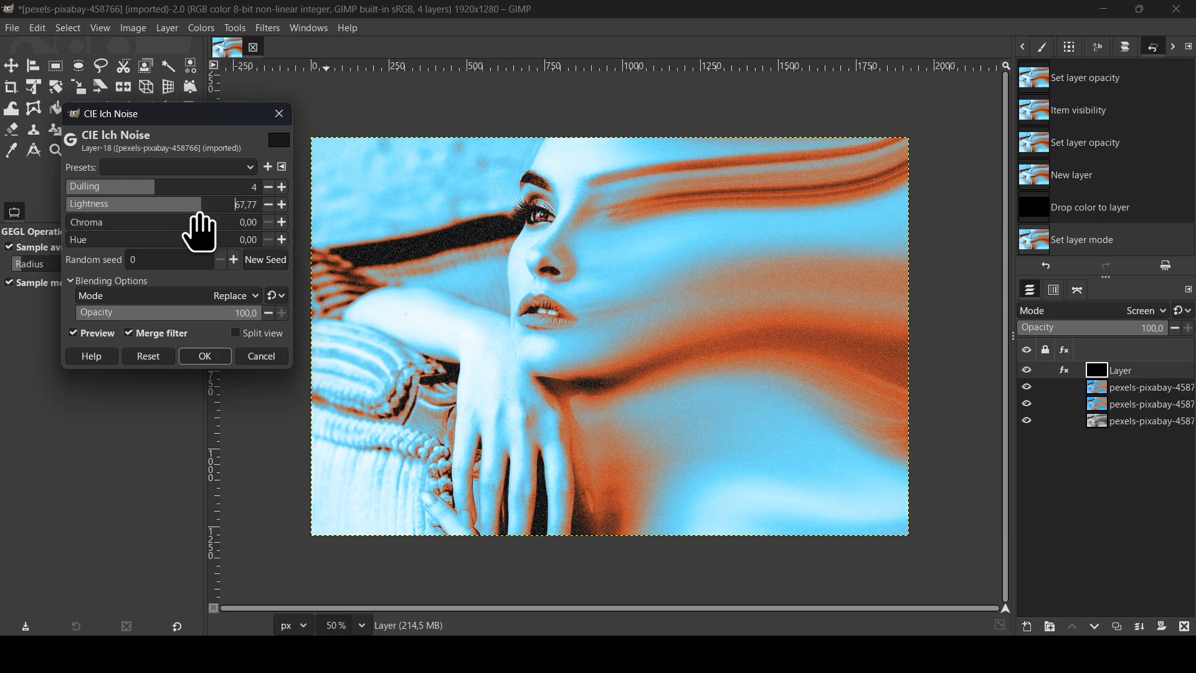
{"action": "left_click", "coordinate": [206, 357]}
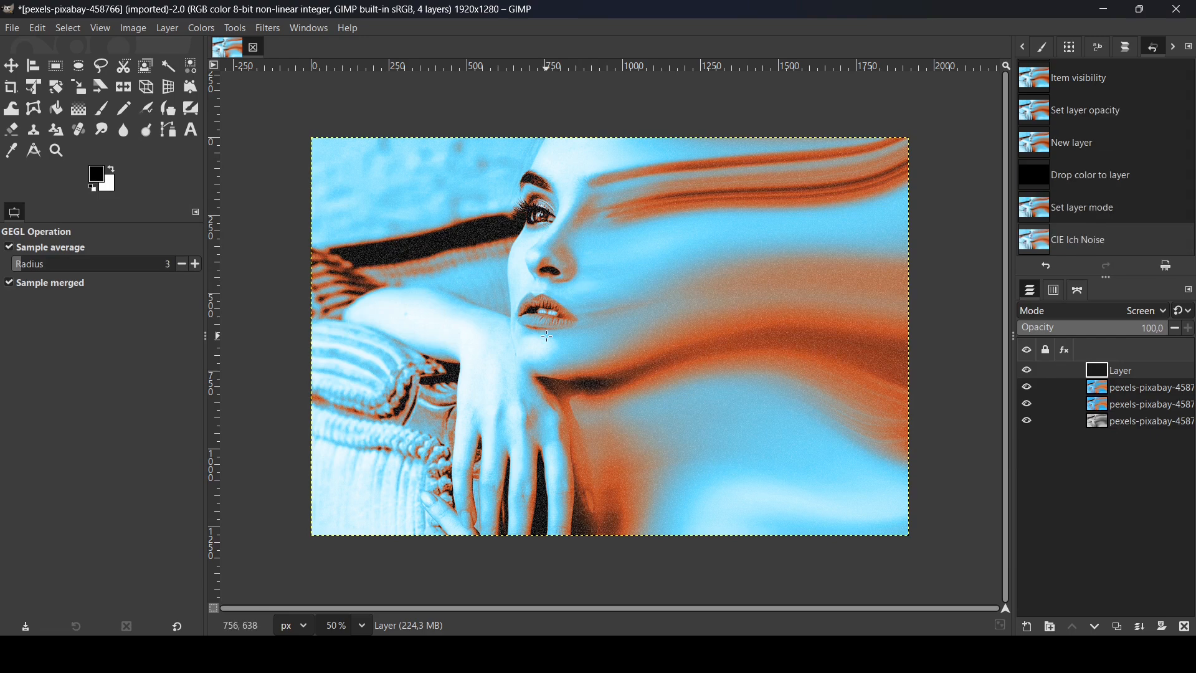
Reduce the noise layer's opacity to 71, and select the upper Overlay layer directly beneath it.
{"action": "scroll", "coordinate": [547, 336], "scroll_direction": "up", "scroll_amount": 1}
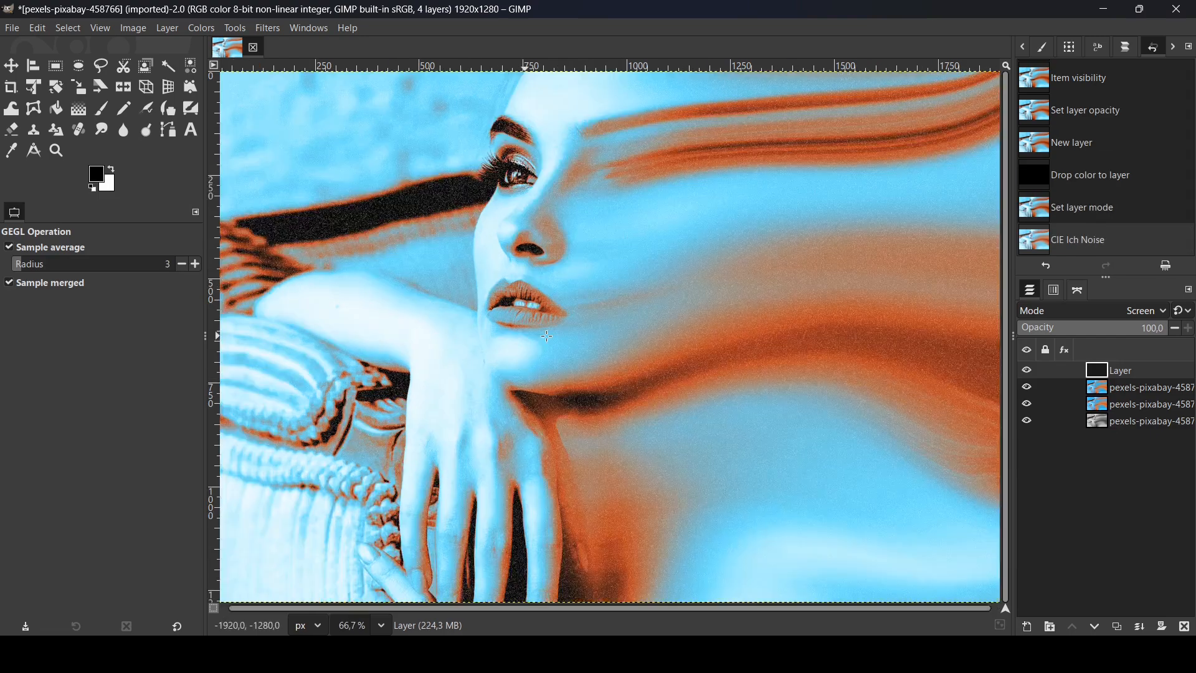
{"action": "scroll", "coordinate": [547, 336], "scroll_direction": "up", "scroll_amount": 1}
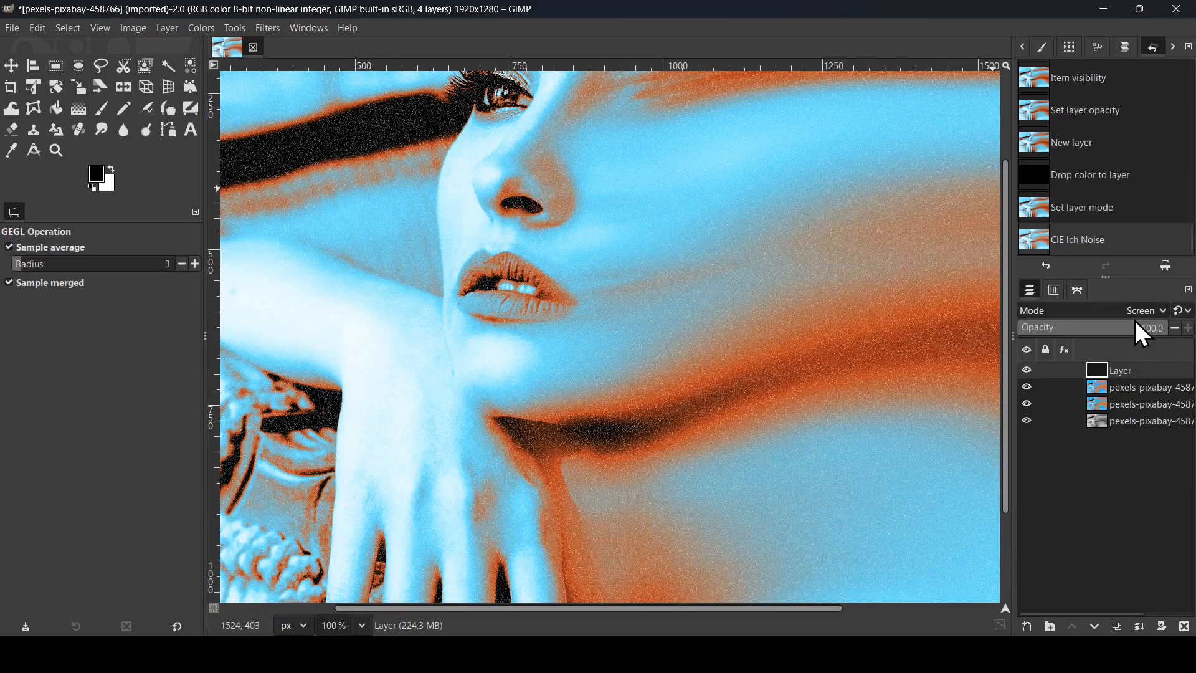
{"action": "mouse_move", "coordinate": [1136, 321]}
{"action": "left_mouse_down"}
{"action": "mouse_move", "coordinate": [1098, 340]}
{"action": "mouse_move", "coordinate": [1126, 341]}
{"action": "left_mouse_up"}
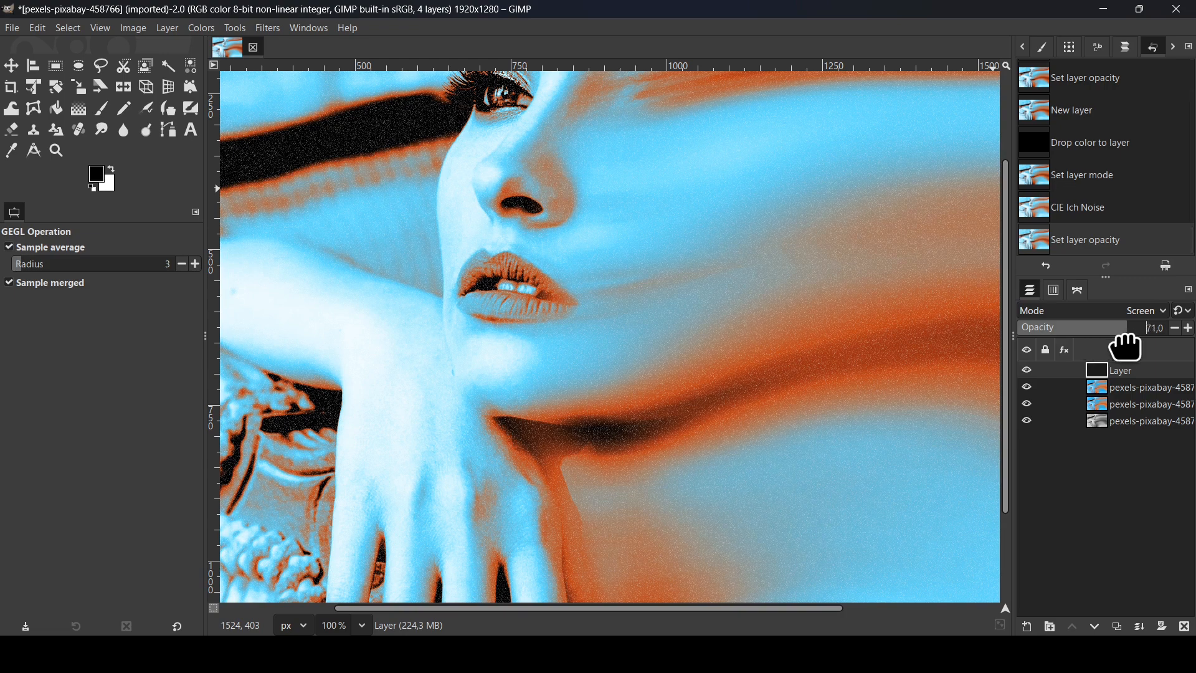
{"action": "left_click", "coordinate": [1108, 392]}
{"action": "key", "text": "minus"}
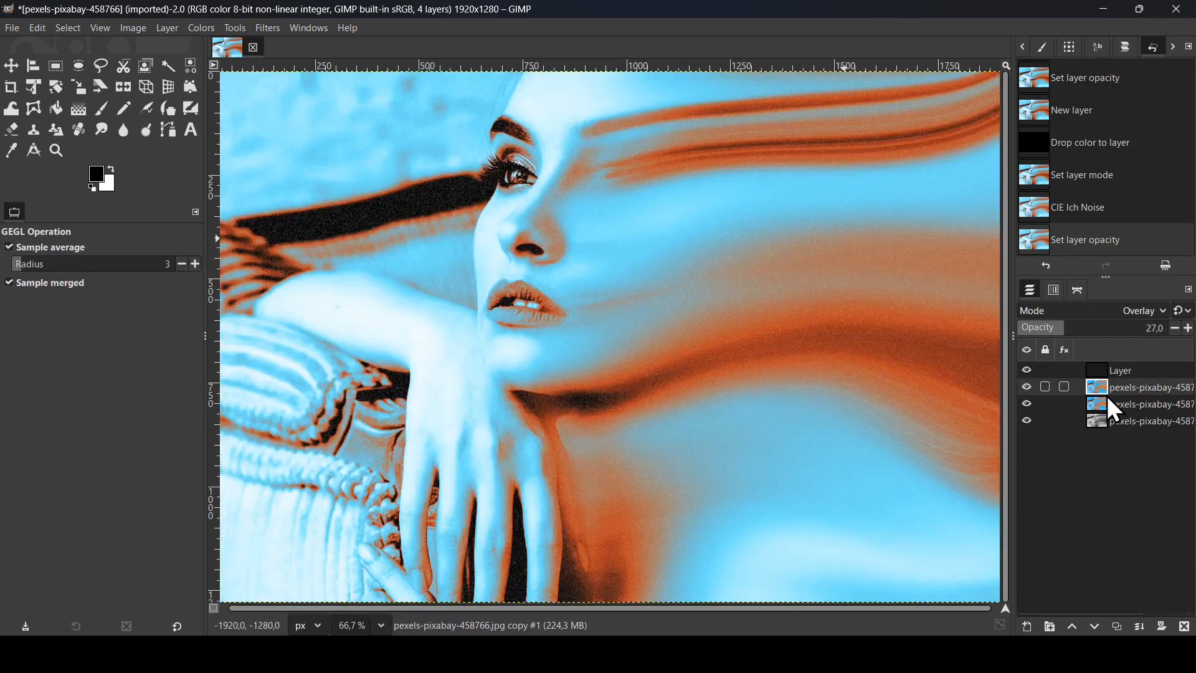
{"action": "key", "text": "minus"}
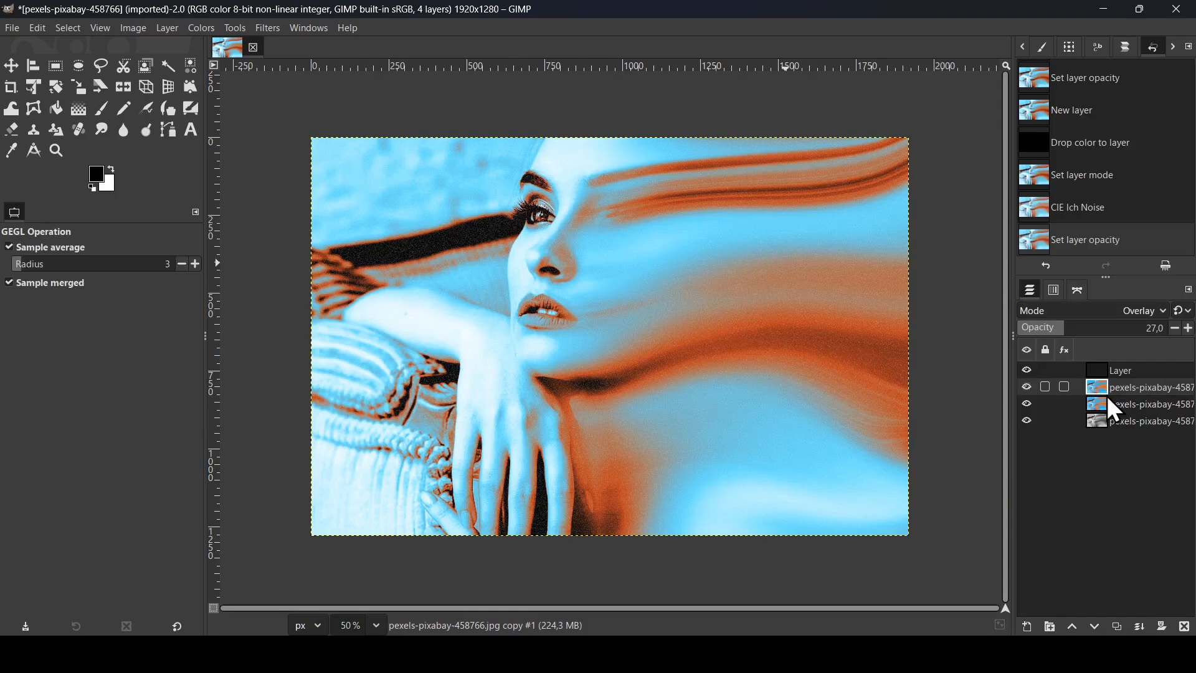